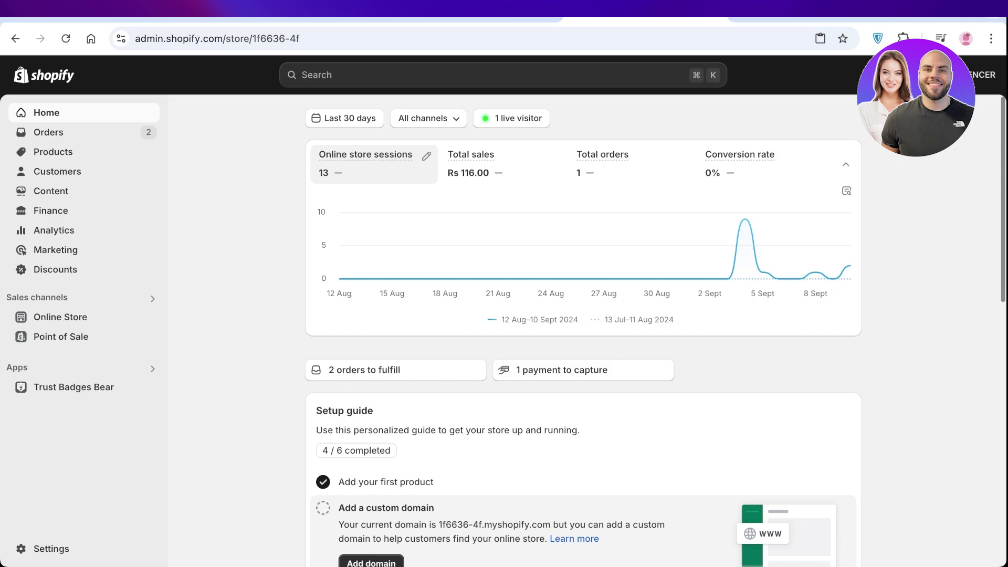
Open Online Store under Sales channels to view the Themes page with Dawn
click(60, 316)
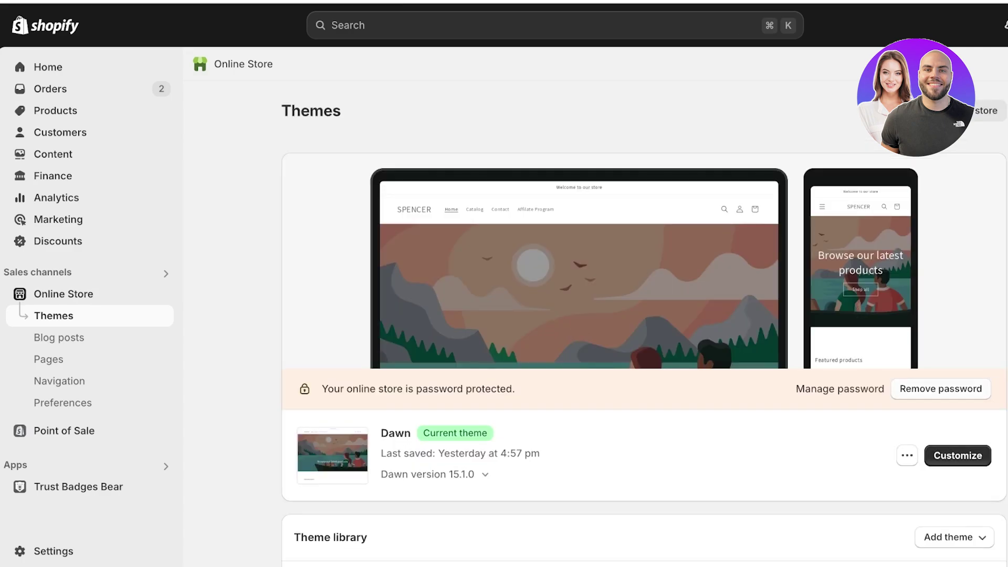
Remove the storefront password and look through the theme library
click(941, 388)
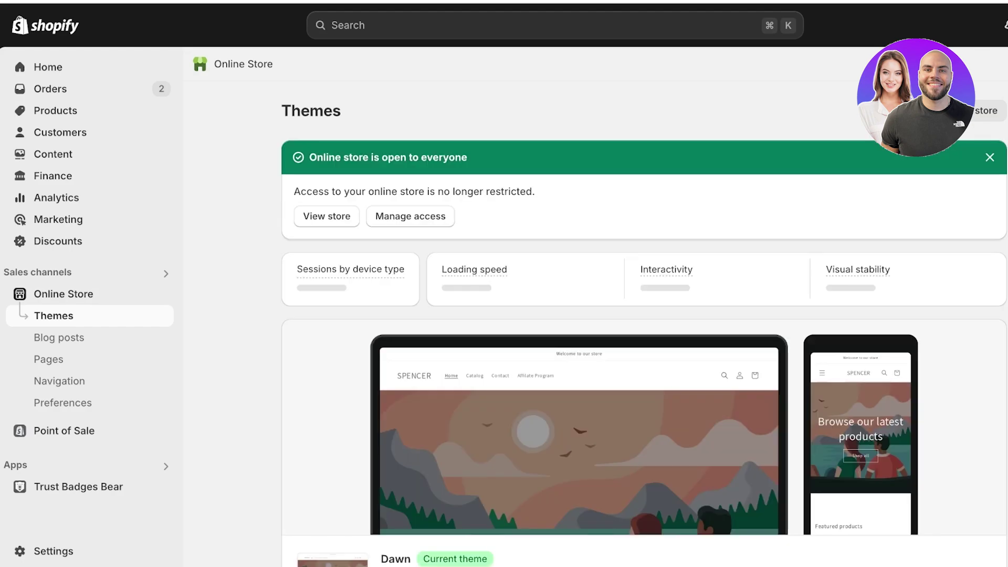
scroll(645, 305, down, 8)
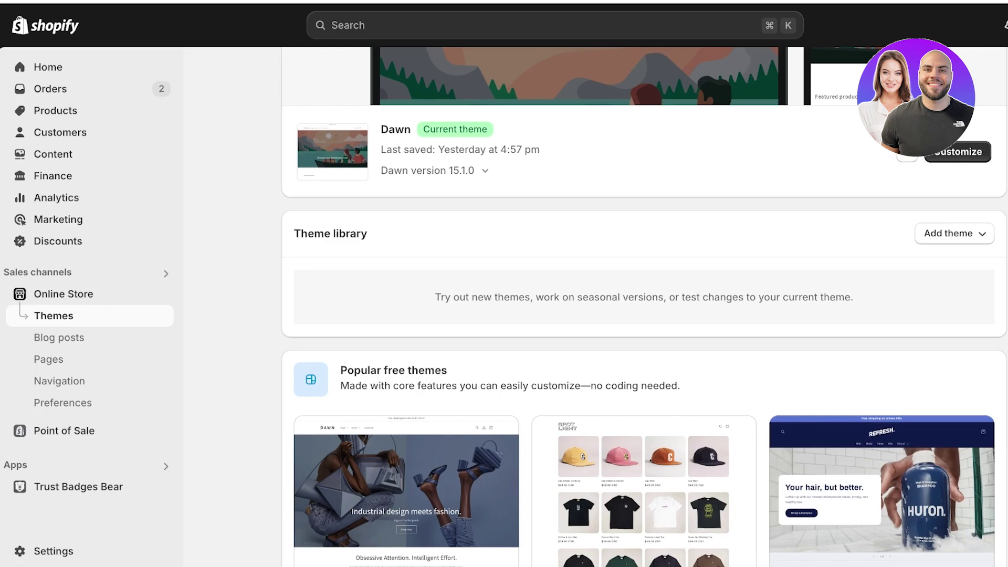
scroll(645, 307, up, 7)
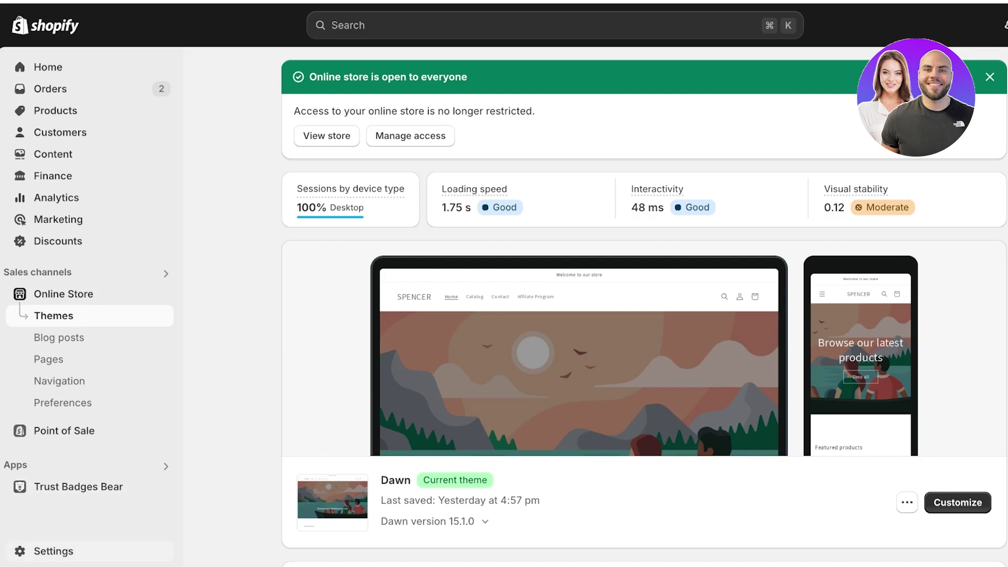
Go to Settings > Payments, activate Shopify Payments and review its three setup steps
click(53, 551)
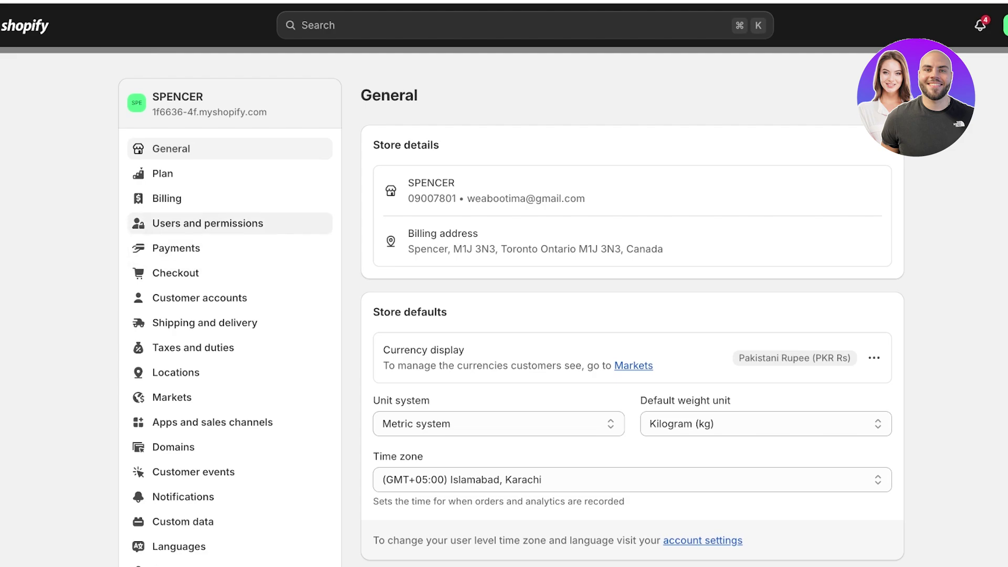
click(176, 247)
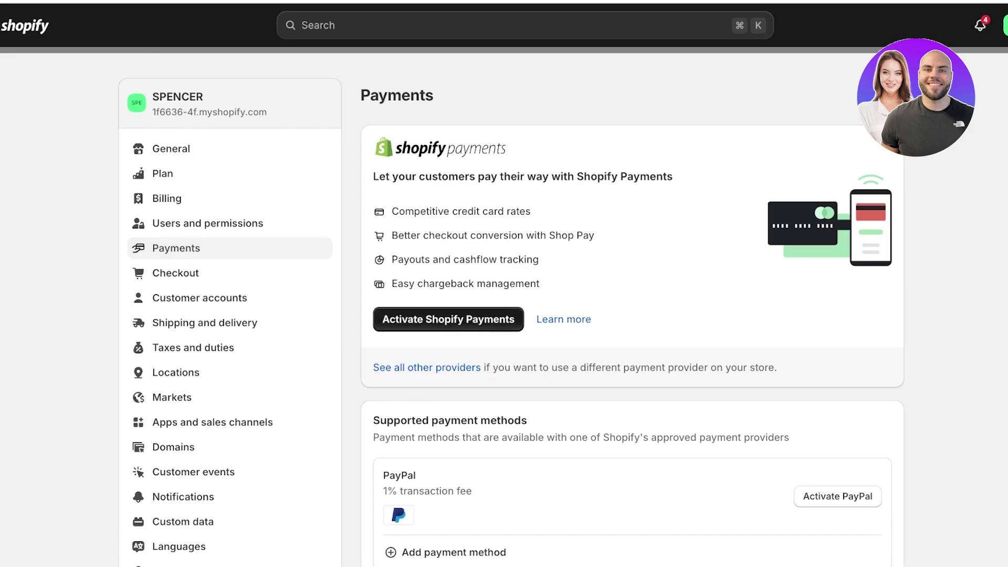
click(448, 320)
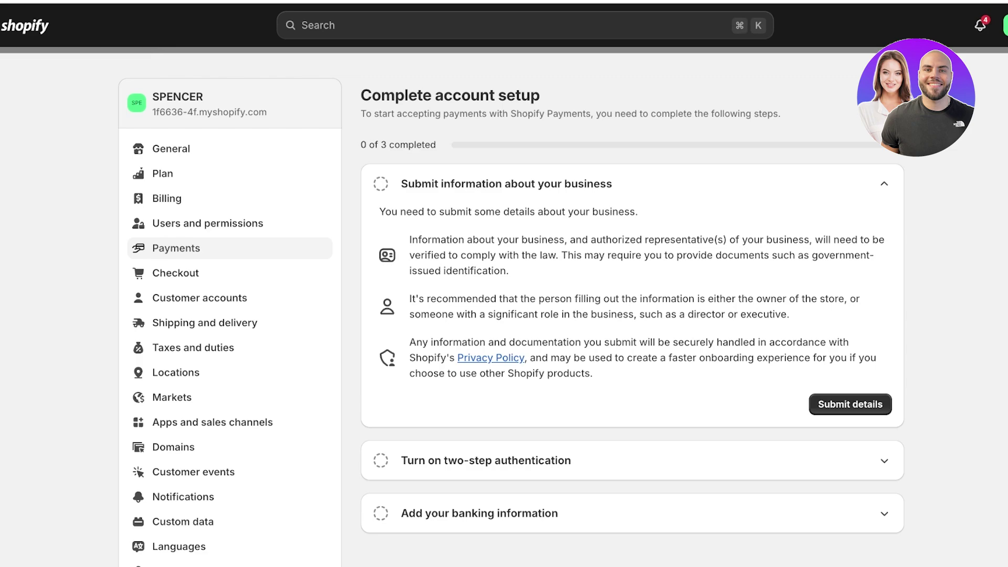
scroll(511, 321, down, 4)
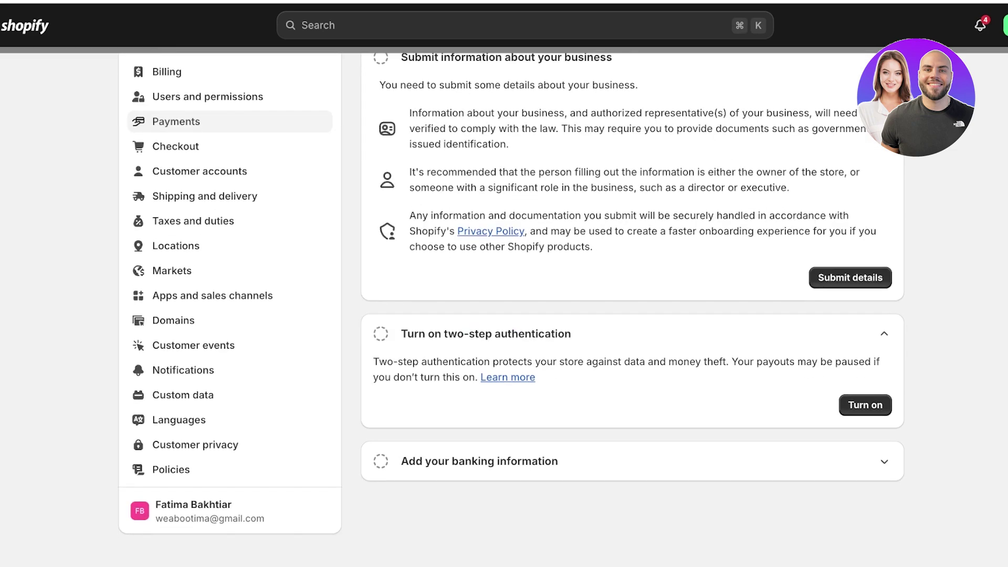
scroll(632, 296, down, 1)
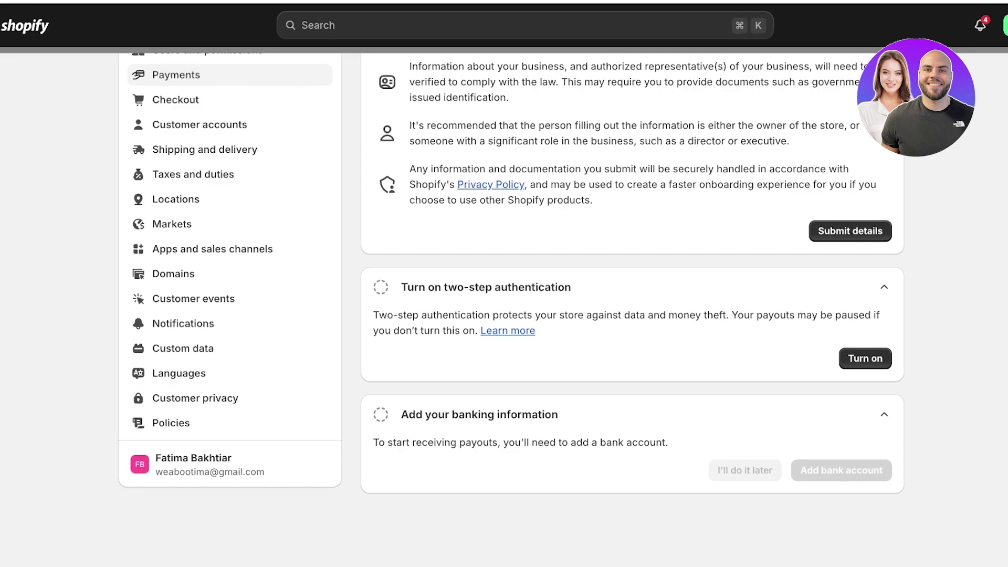
scroll(632, 310, up, 5)
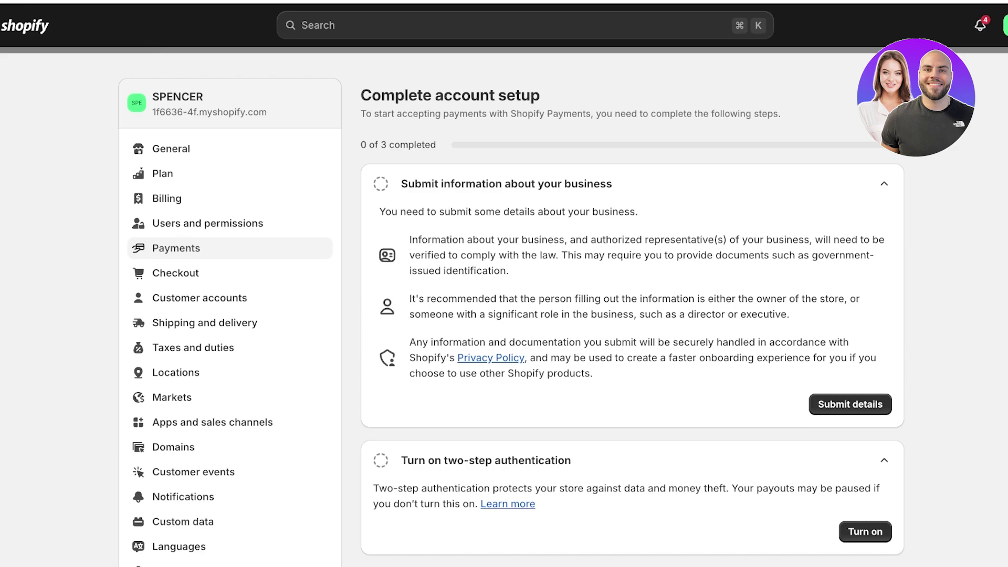
Start the business details form as an individual, then leave it for Settings
click(850, 405)
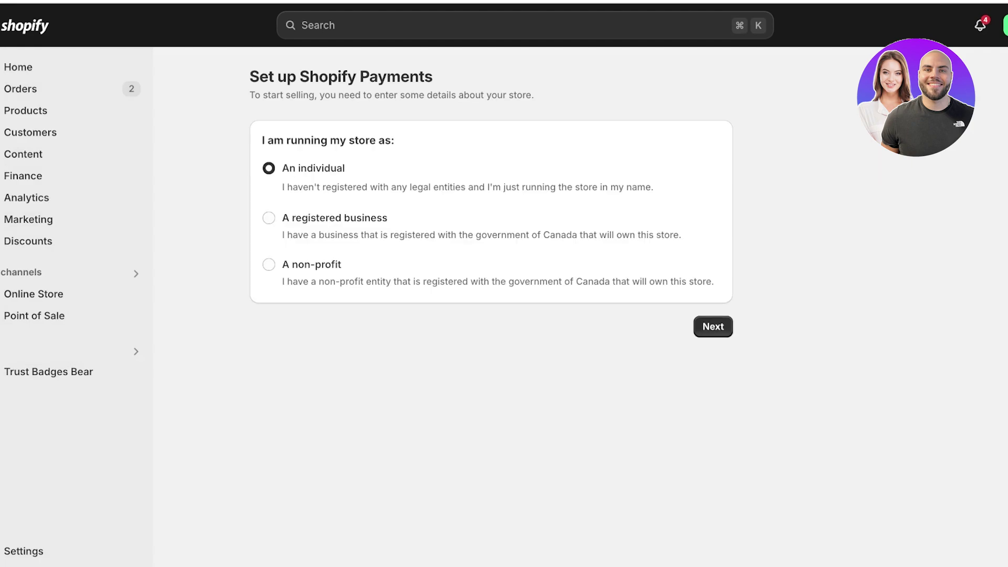
key(Return)
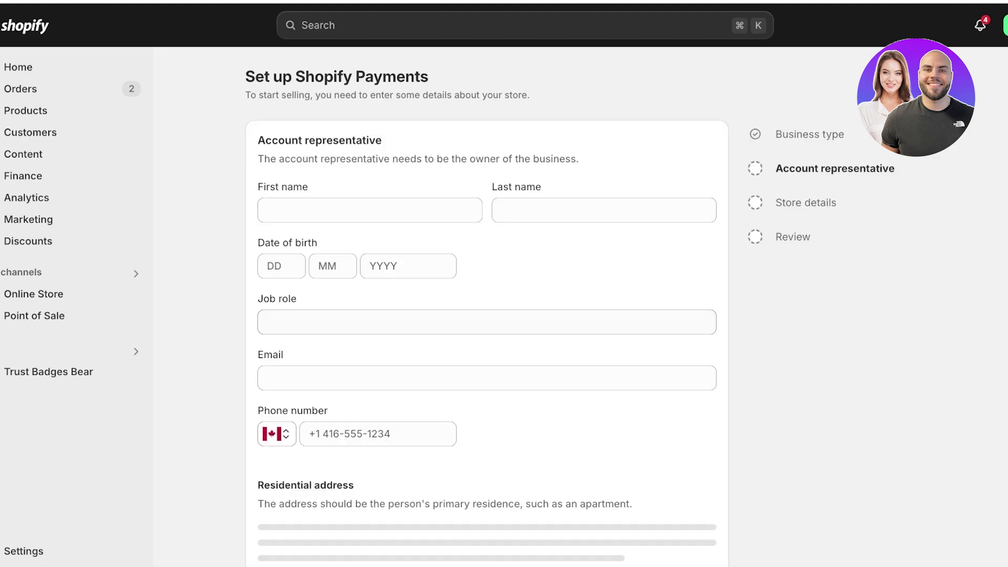
scroll(486, 315, down, 1)
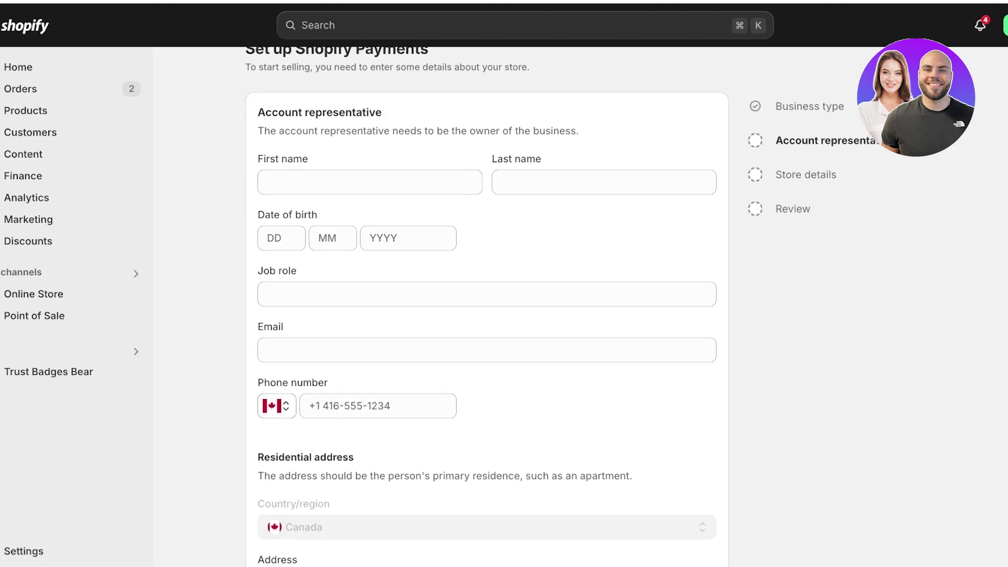
scroll(487, 306, down, 5)
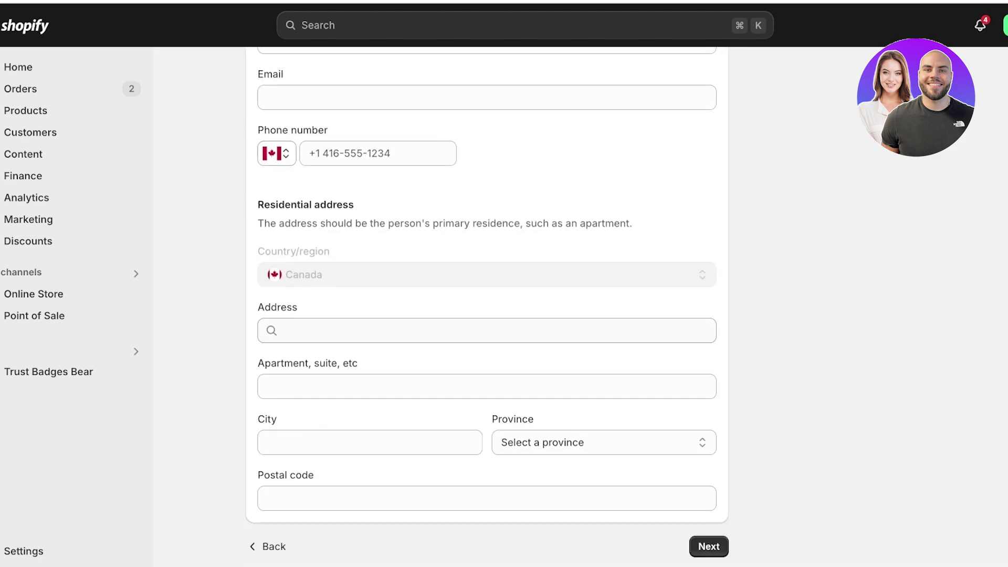
scroll(486, 306, up, 6)
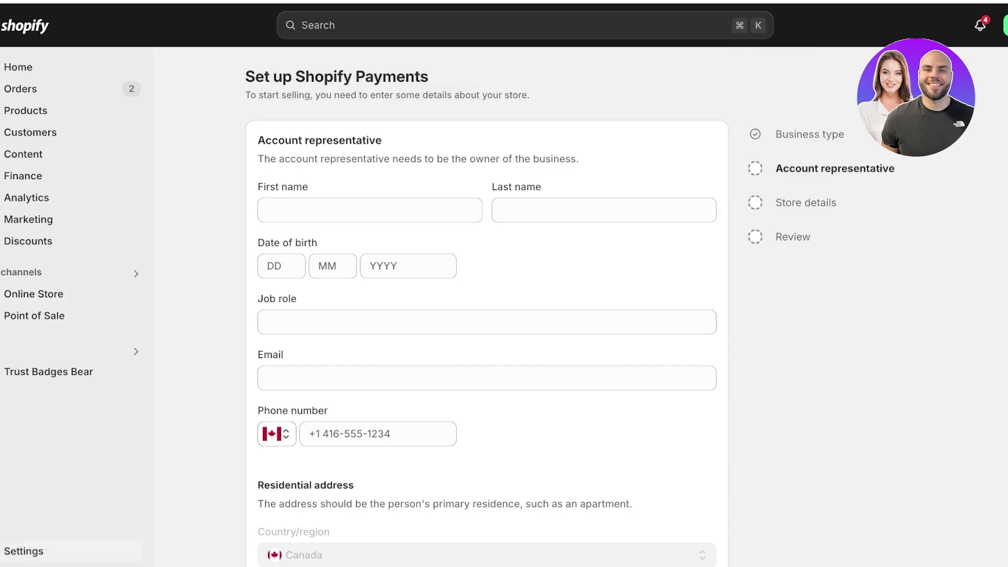
click(24, 551)
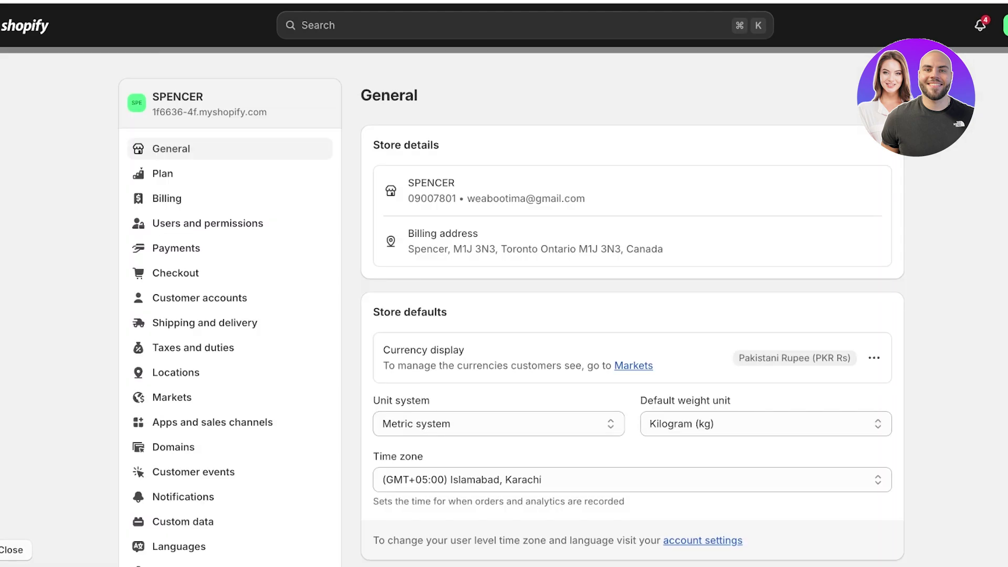
Return to the Payments page in Settings
click(176, 247)
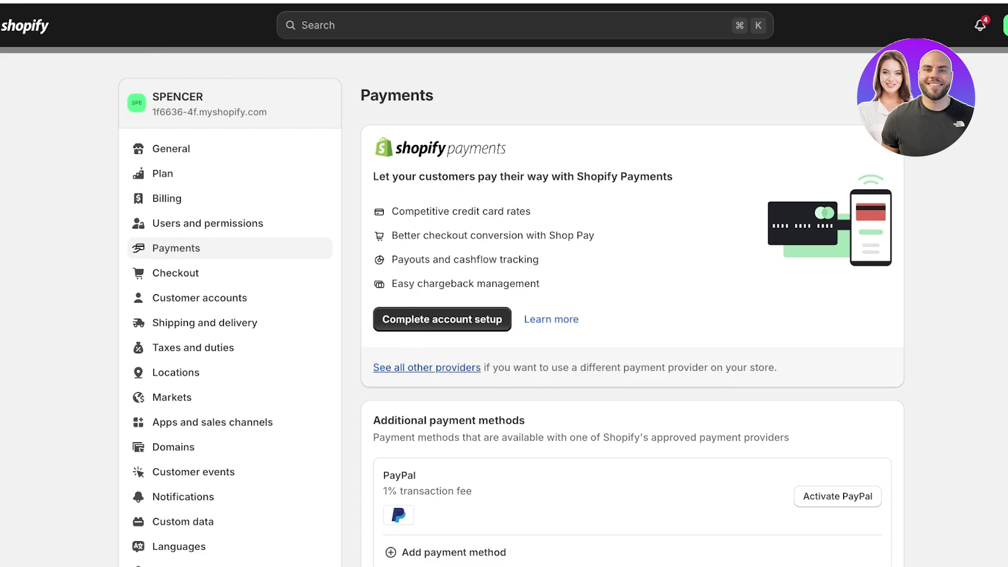
Open the full list of other payment providers and scroll through it
click(426, 368)
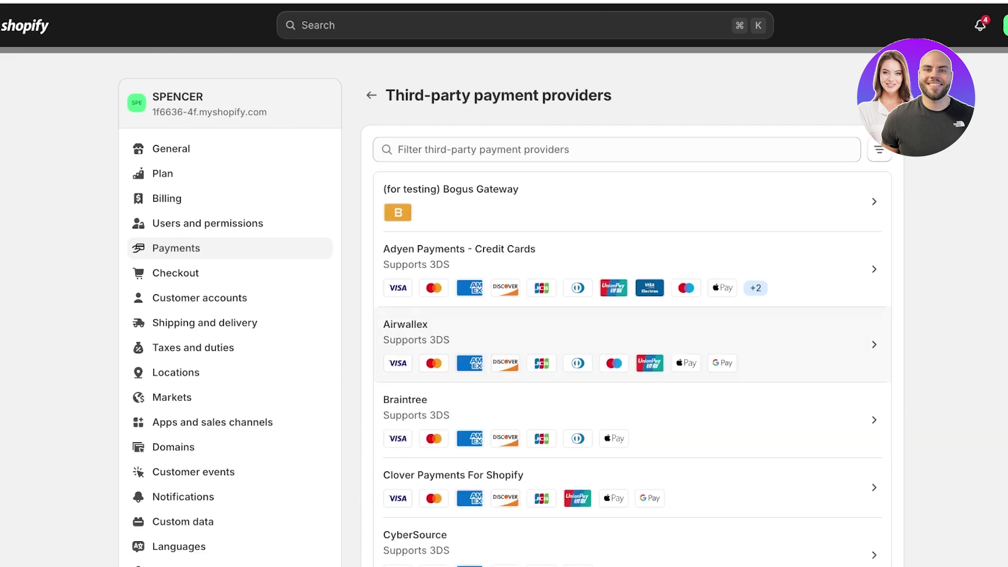
scroll(434, 278, down, 5)
scroll(630, 310, down, 9)
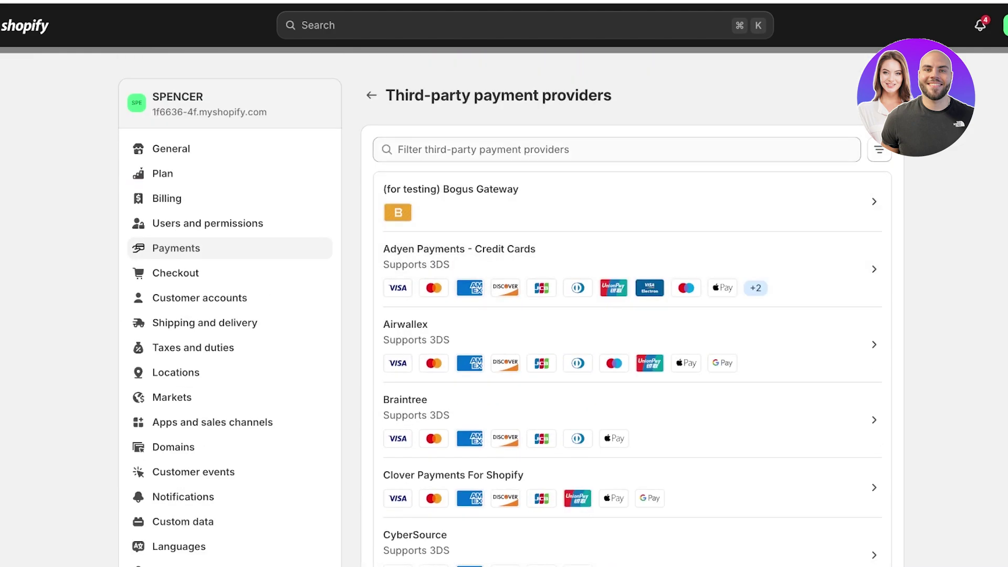
Filter the providers for 'stri', clear the filter, and return to Payments
click(617, 150)
text(g)
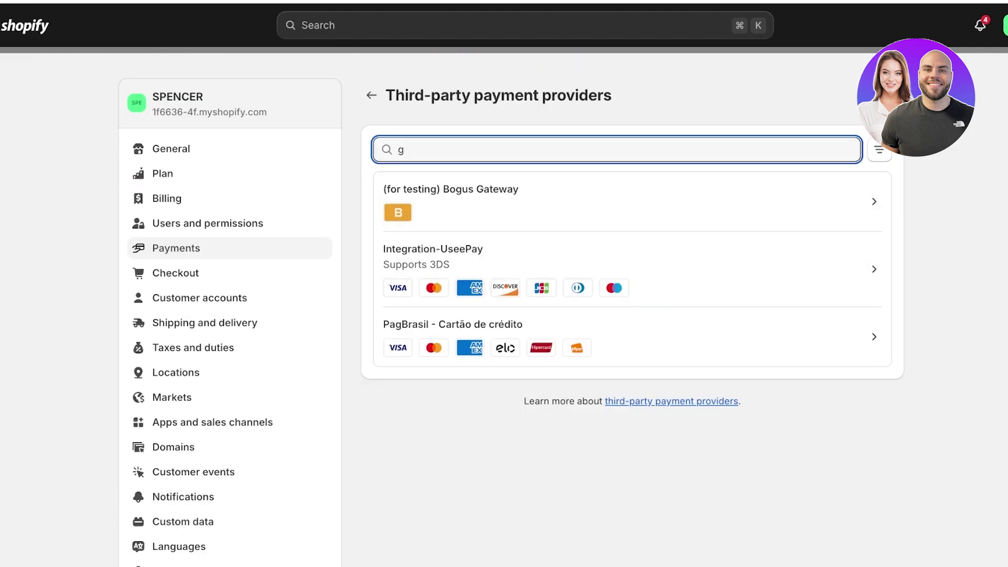
key(BackSpace)
text(stri)
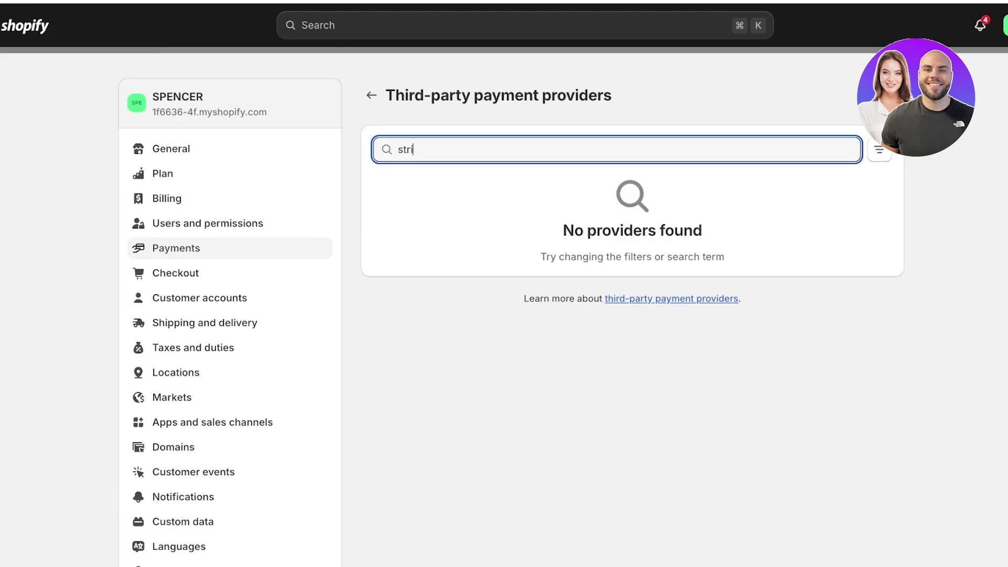
key(BackSpace)
key(BackSpace)
key(BackSpace)
text(l)
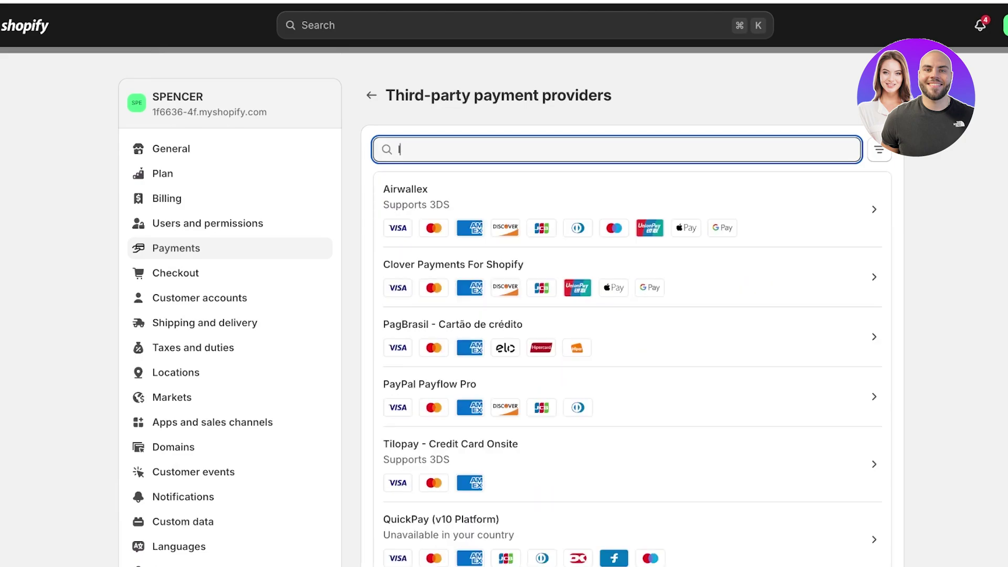
key(BackSpace)
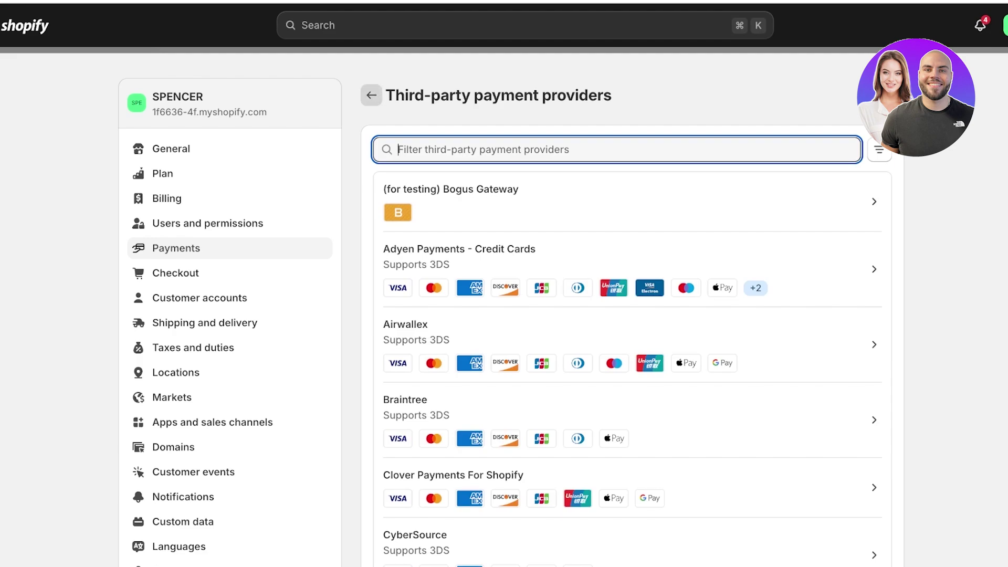
click(371, 95)
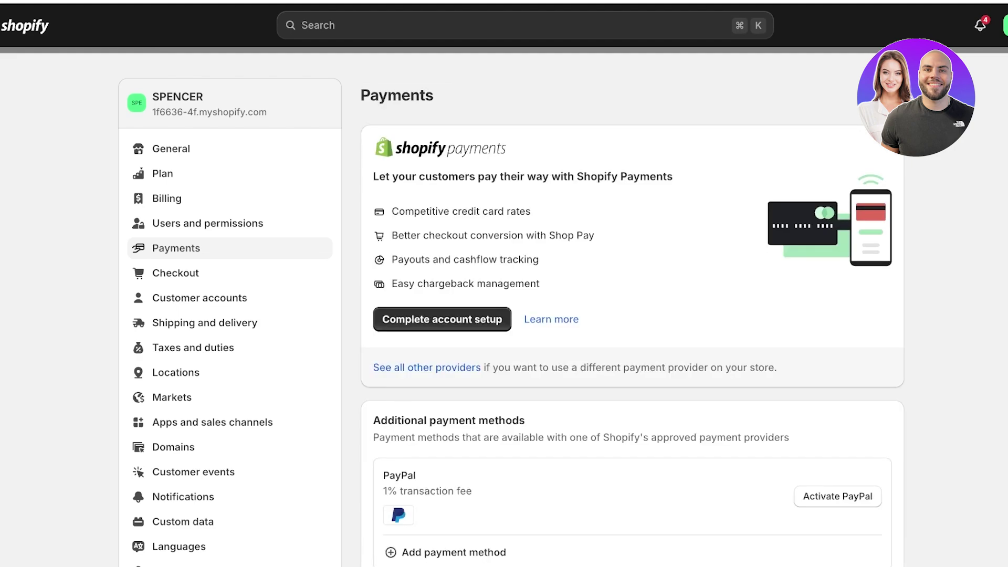
Add a payment method by searching 'mo' and choosing Ola Money, showing PortOne Payments
scroll(511, 310, down, 5)
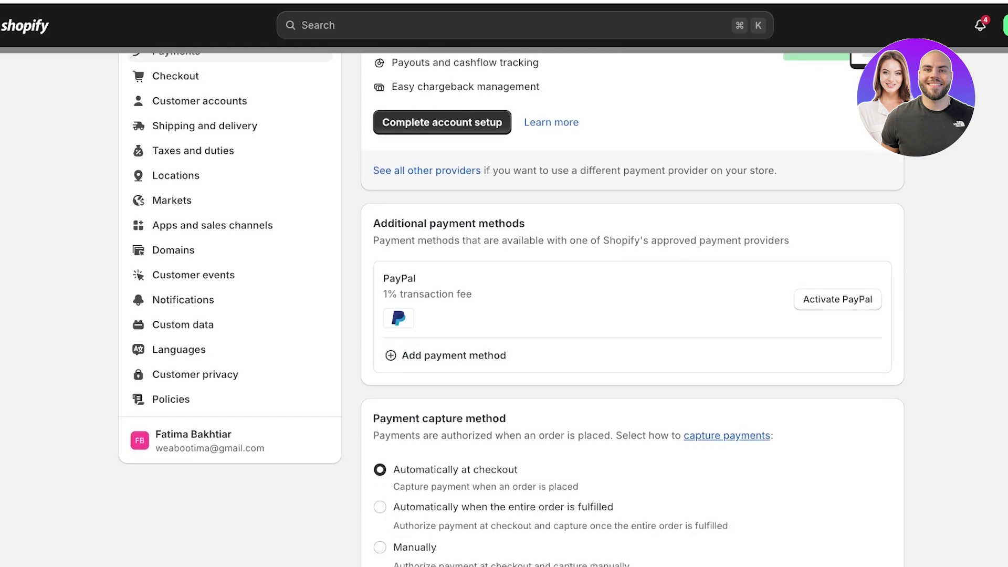
click(454, 356)
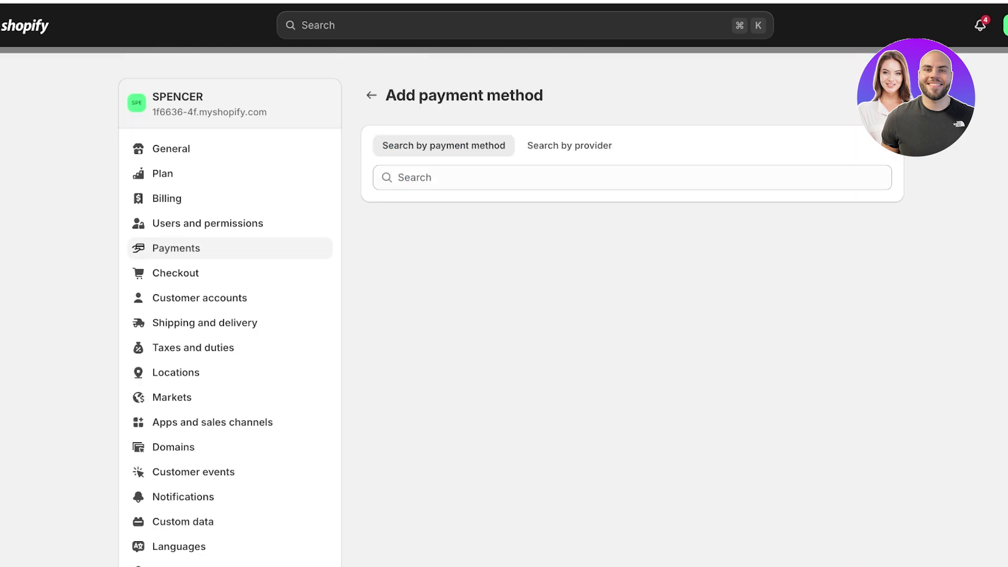
click(525, 177)
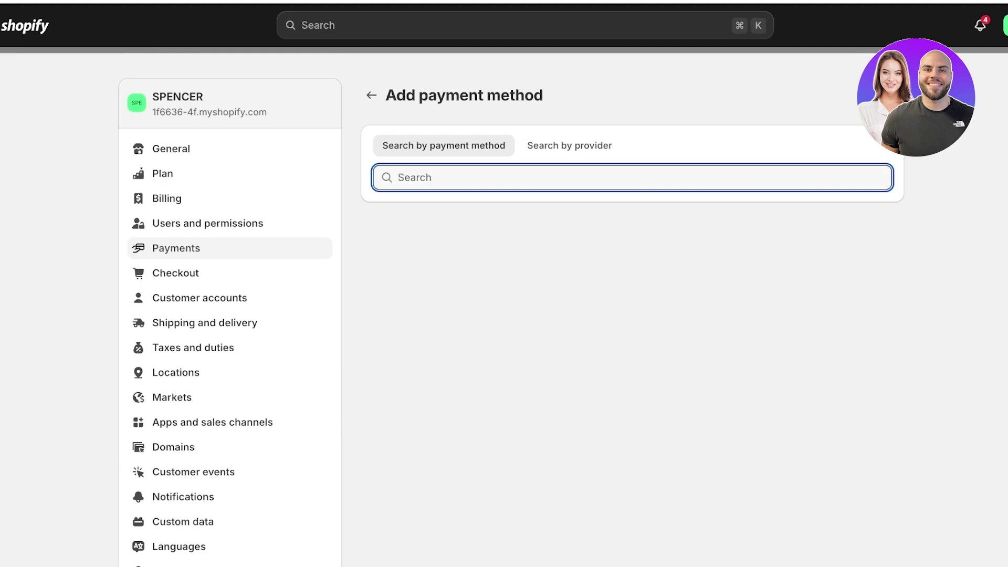
text(mo)
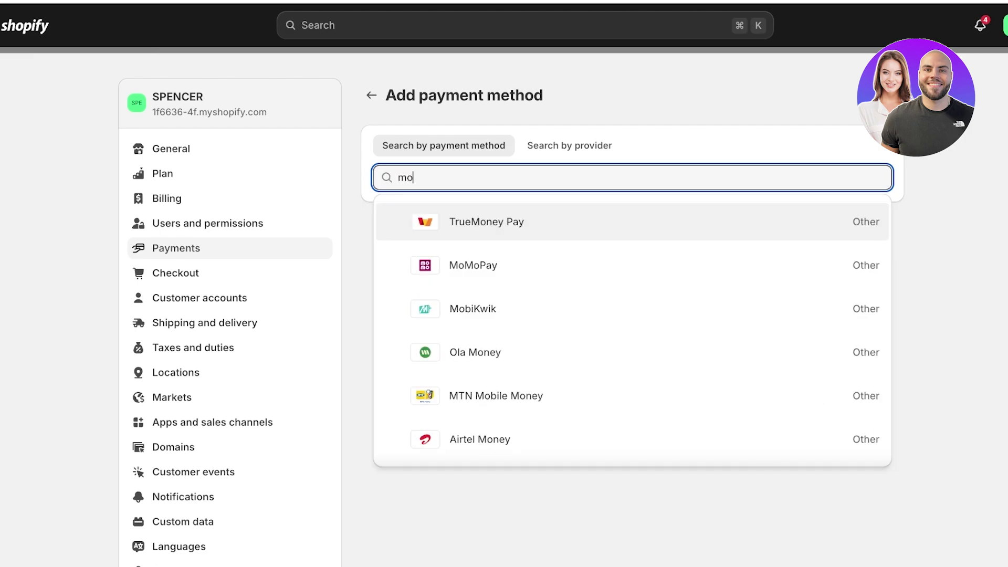
click(475, 352)
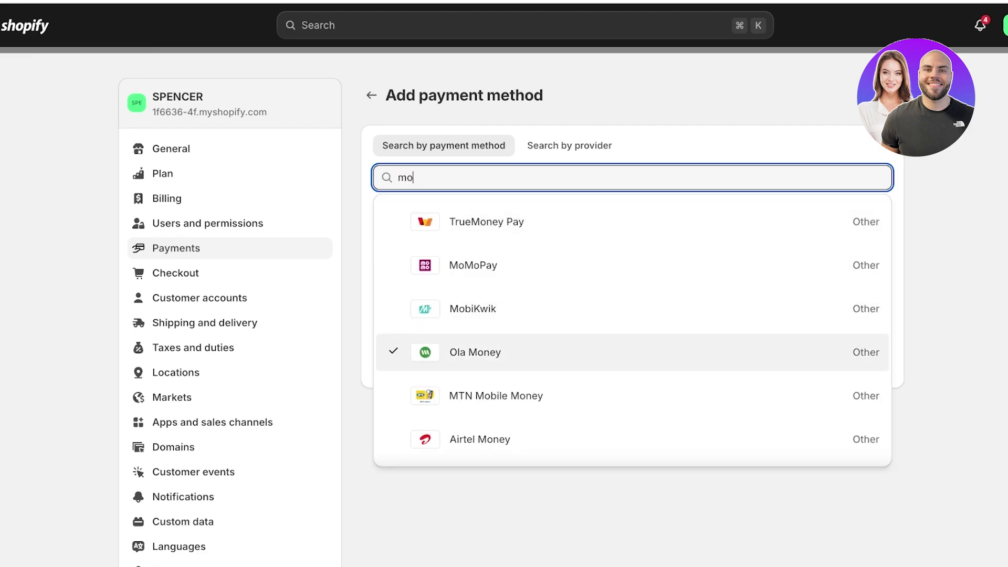
key(Escape)
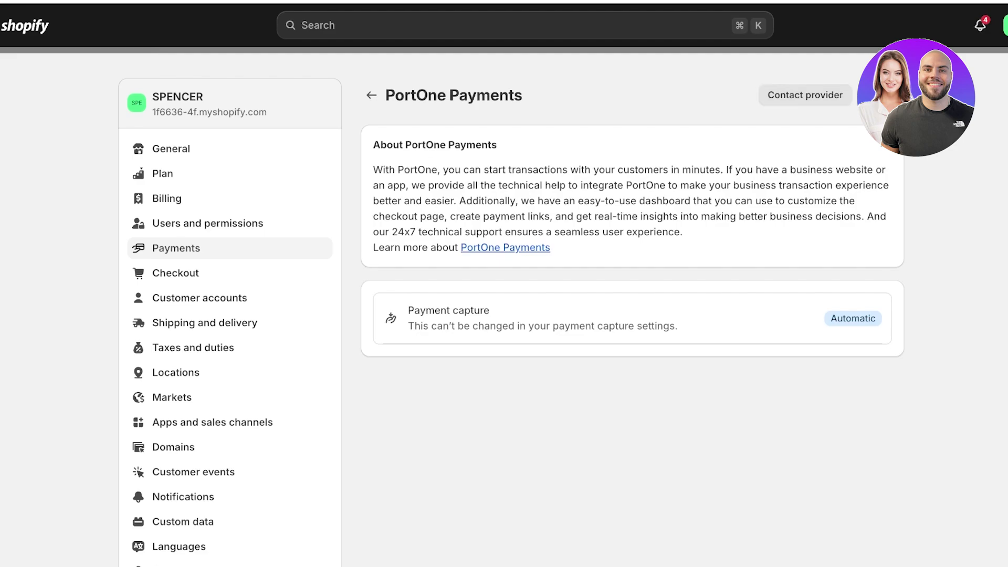
Open and dismiss the PortOne contact form, go back, and open the account menu
click(1004, 25)
click(805, 95)
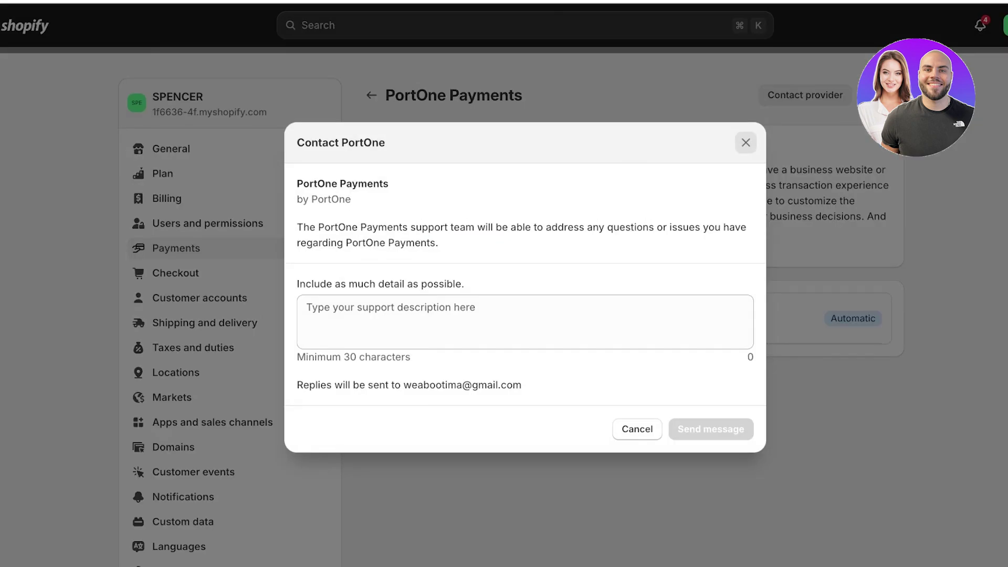
key(Escape)
click(371, 95)
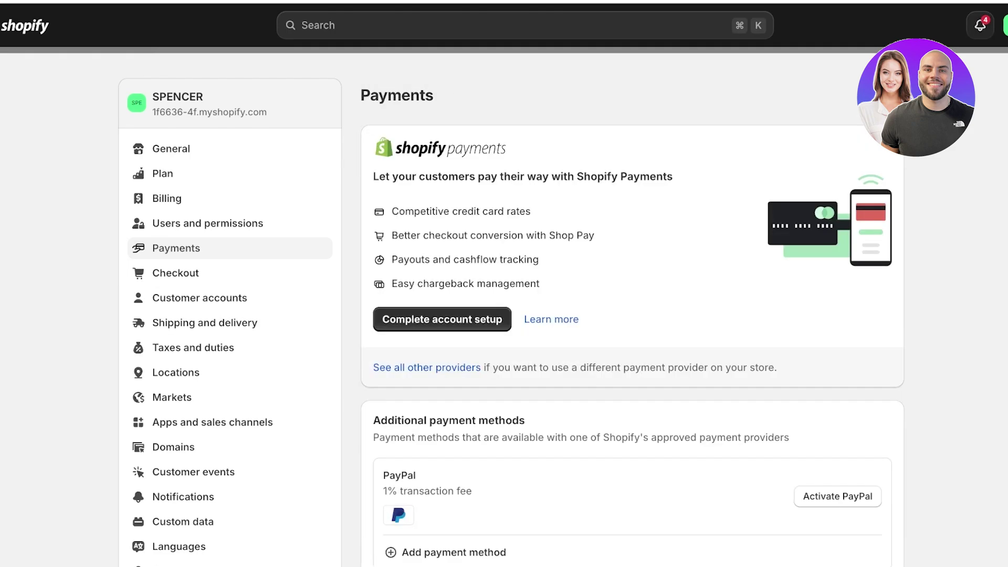
click(1005, 26)
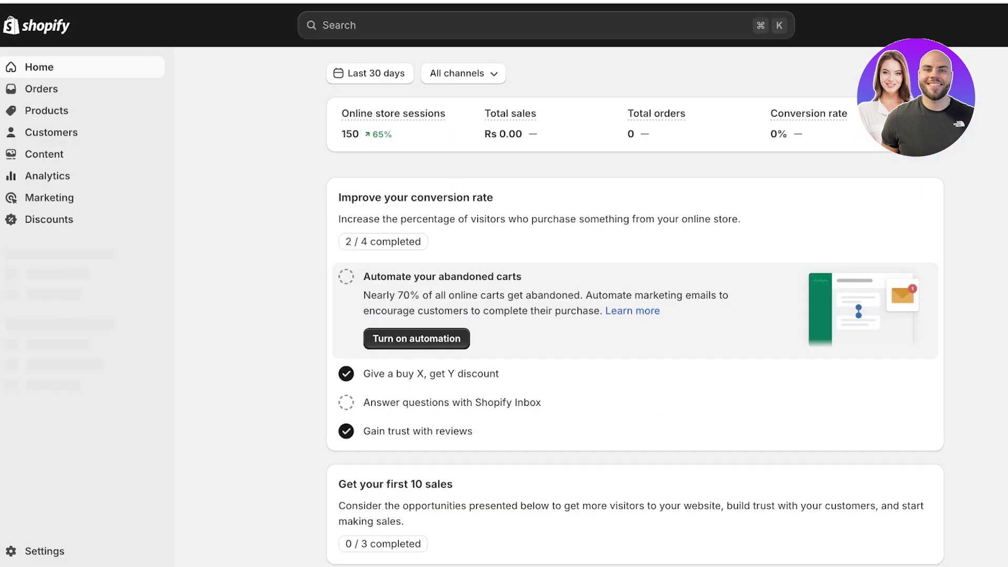
In the Lilys store, filter third-party providers for 'str' from Payments settings, then go back
click(45, 551)
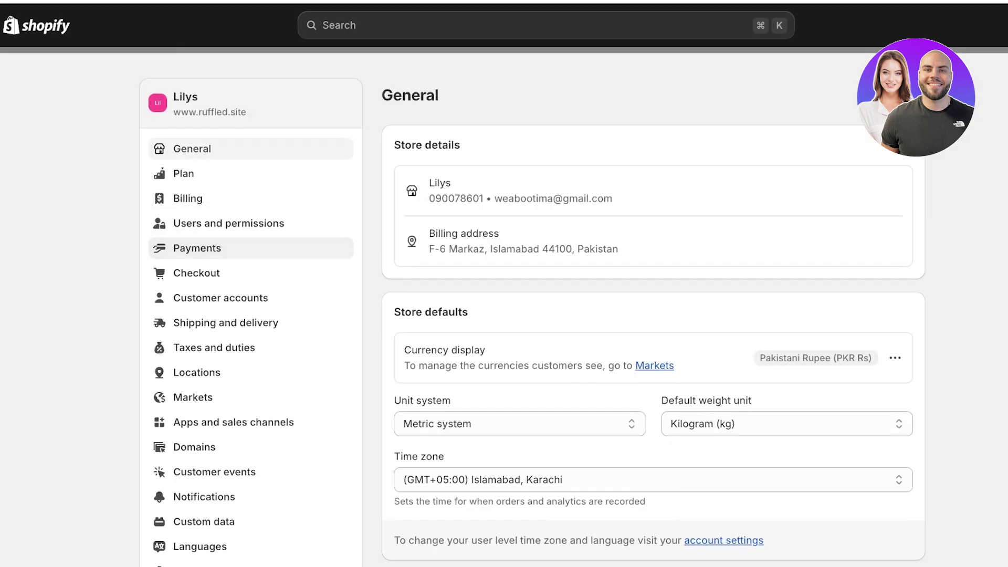
click(196, 248)
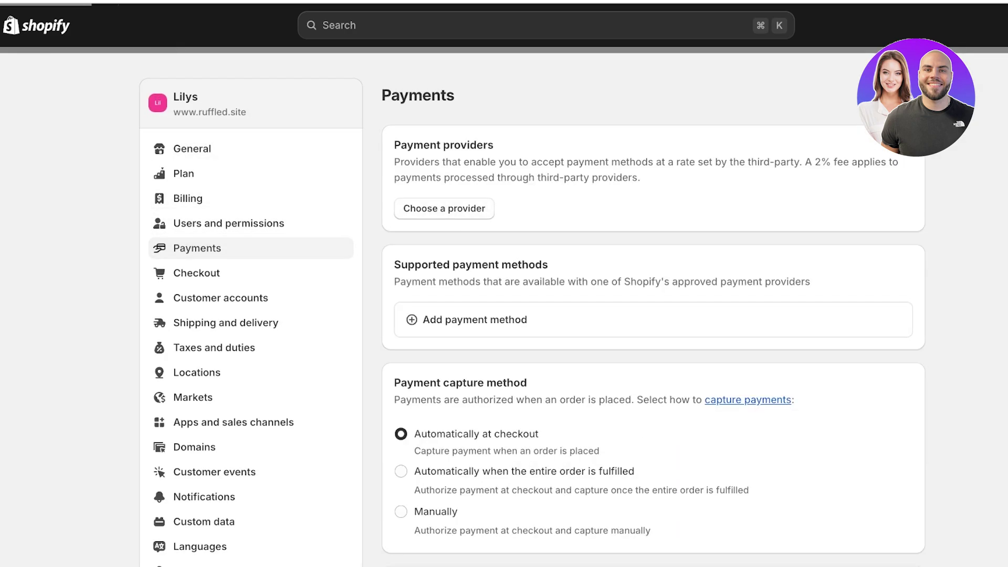
click(444, 209)
click(638, 150)
text(str)
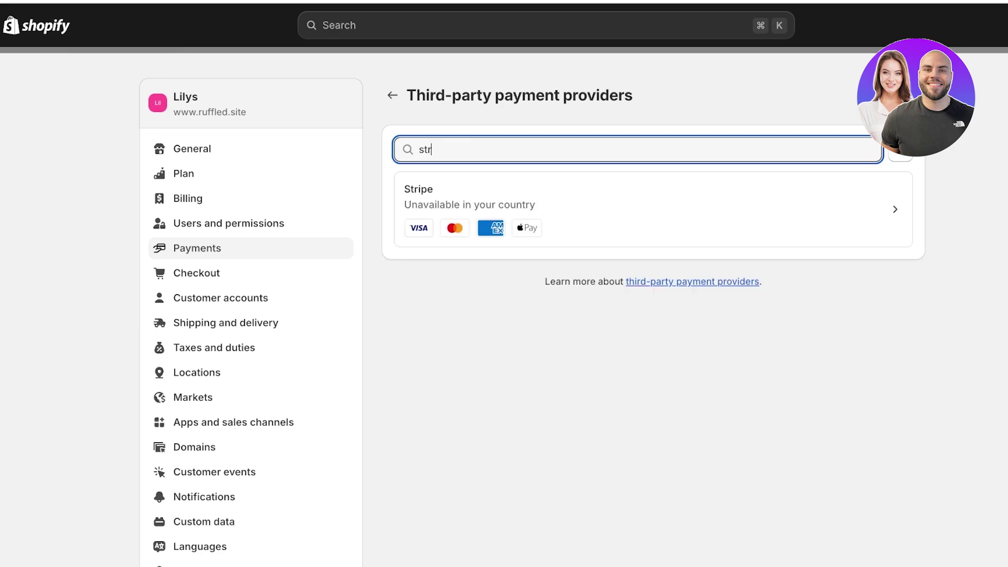
click(651, 209)
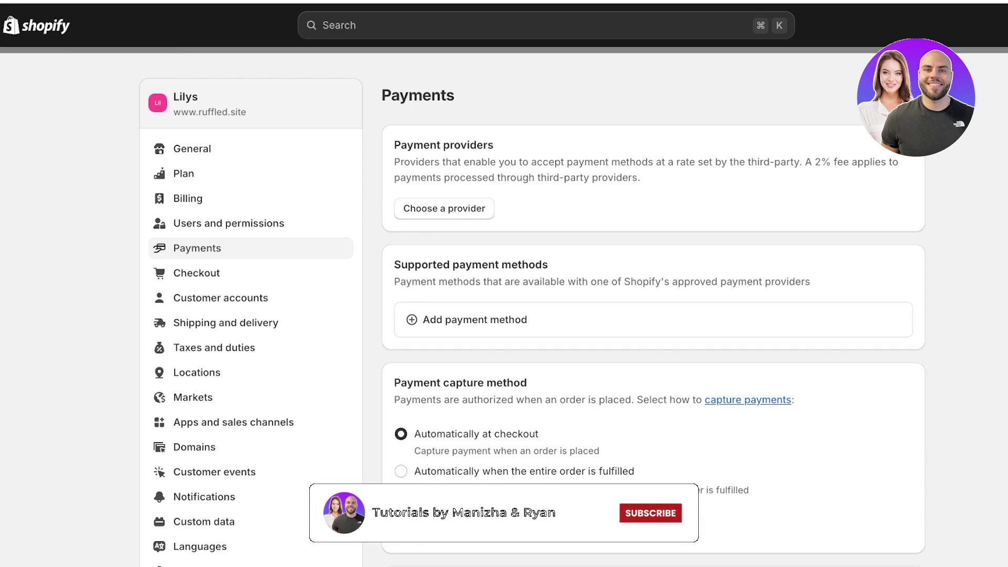
Close Settings to view the SPENCER Home dashboard with Rs 116.00 total sales
key(Escape)
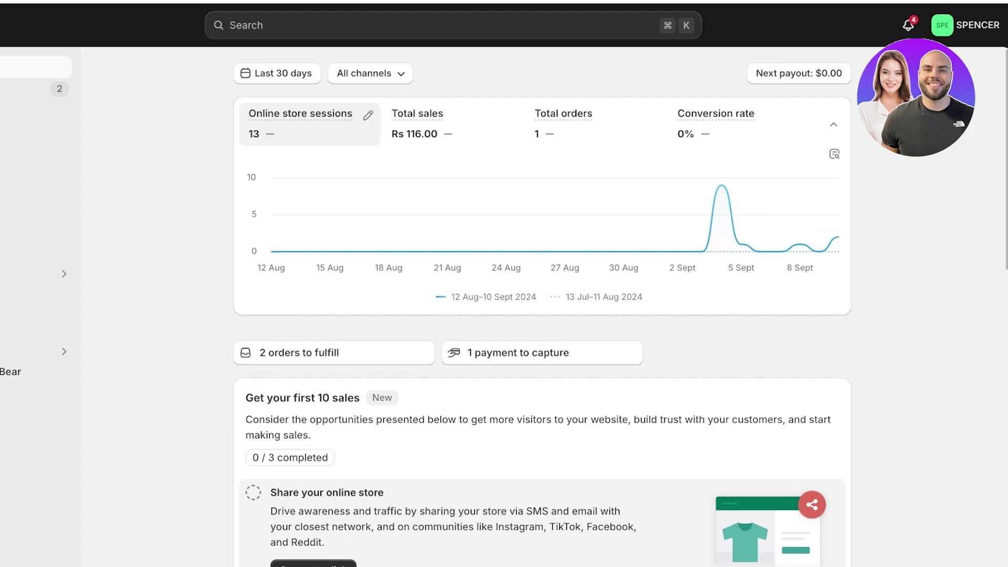
Go to the store's Payments settings and scroll to the manual payment methods
click(50, 551)
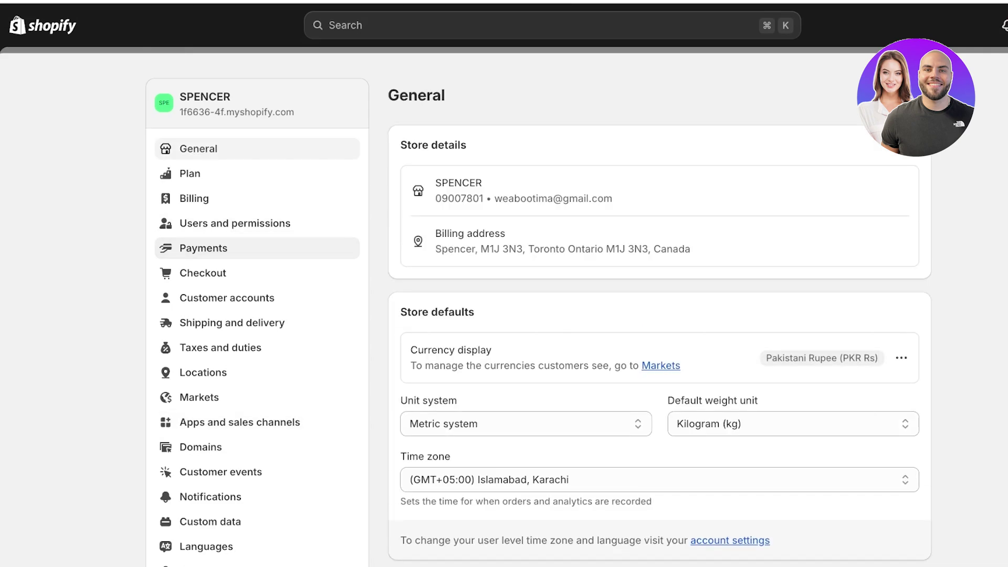
click(204, 248)
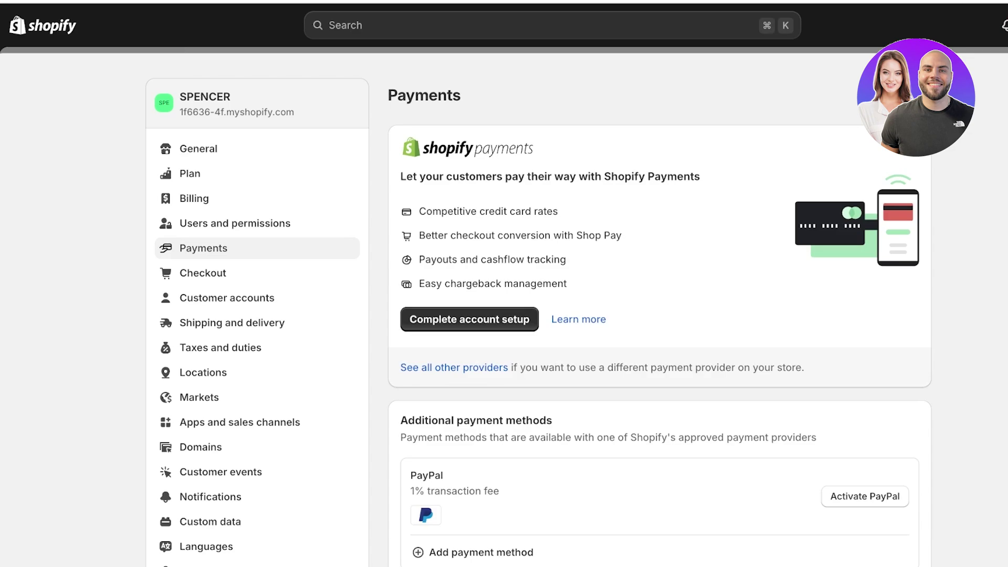
scroll(226, 223, down, 7)
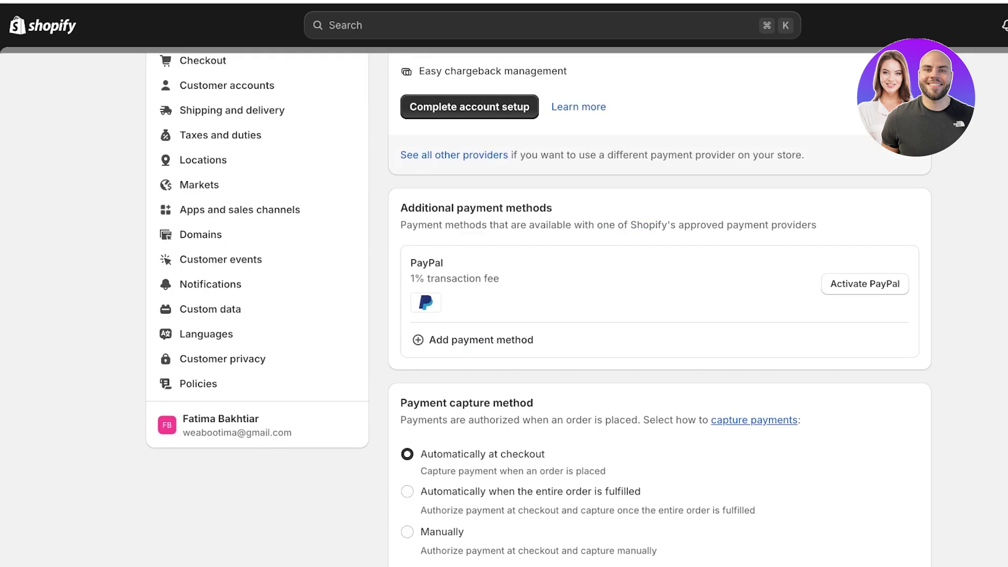
scroll(539, 310, down, 4)
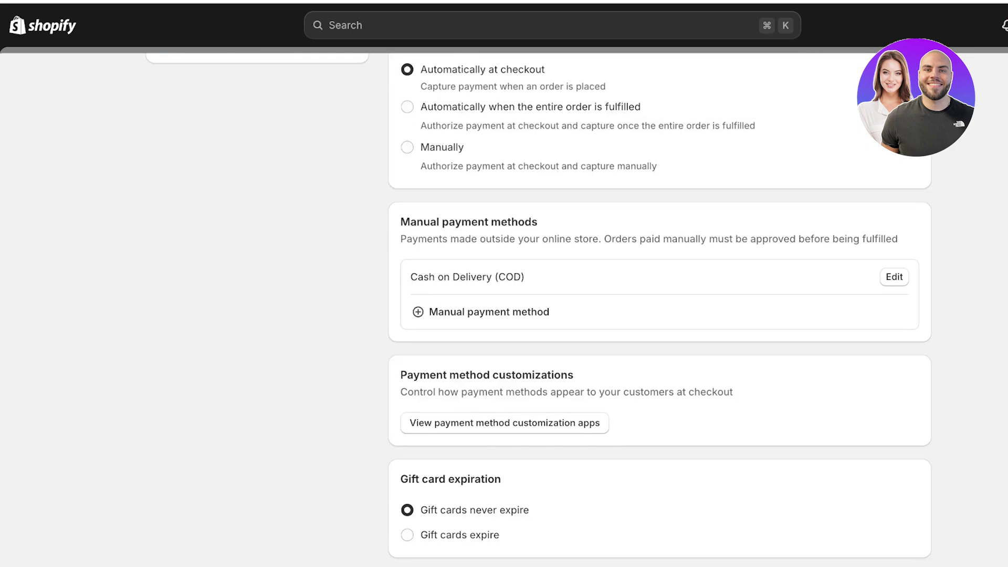
Deactivate Cash on Delivery (COD) and list the manual payment method options
click(894, 276)
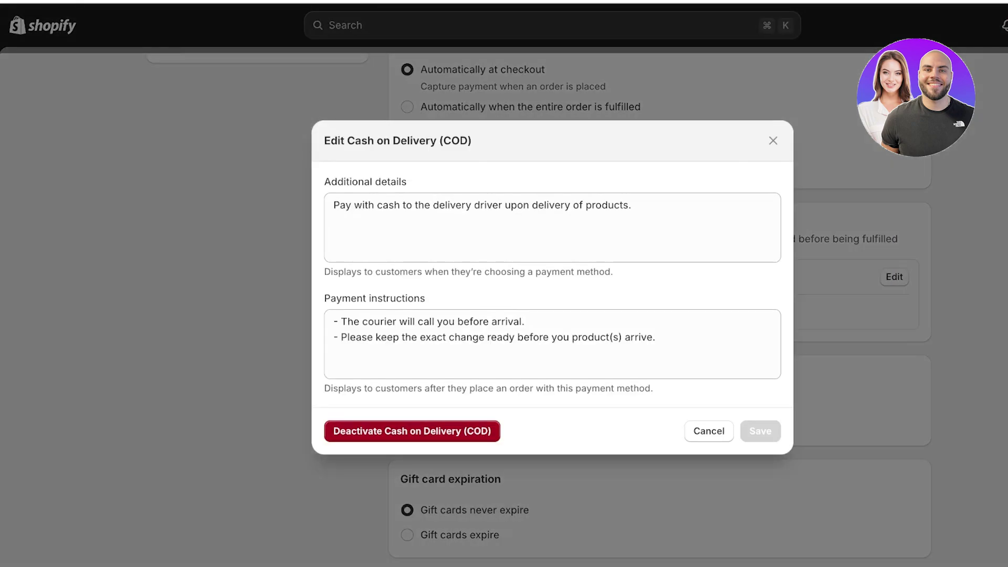
click(412, 427)
click(692, 329)
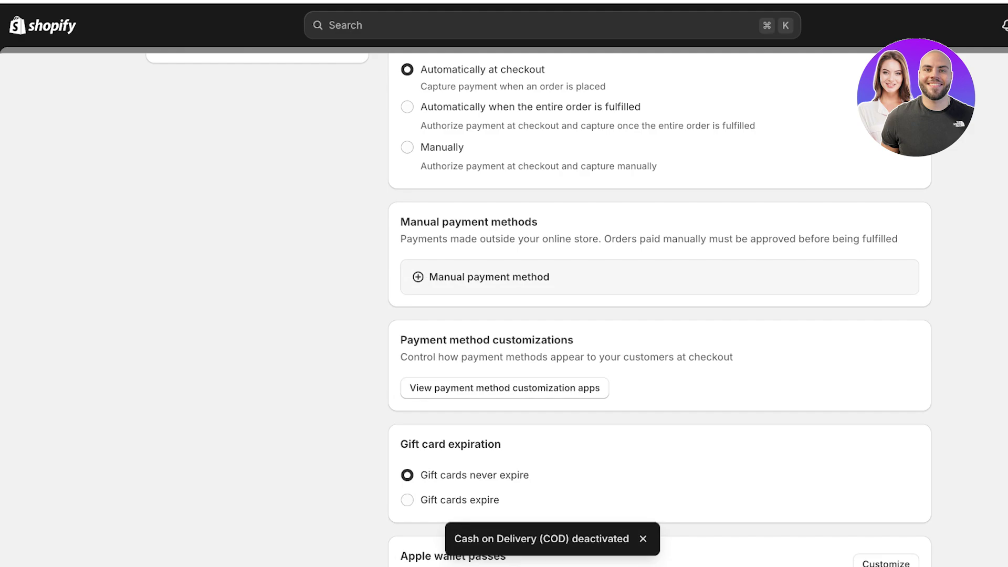
click(489, 277)
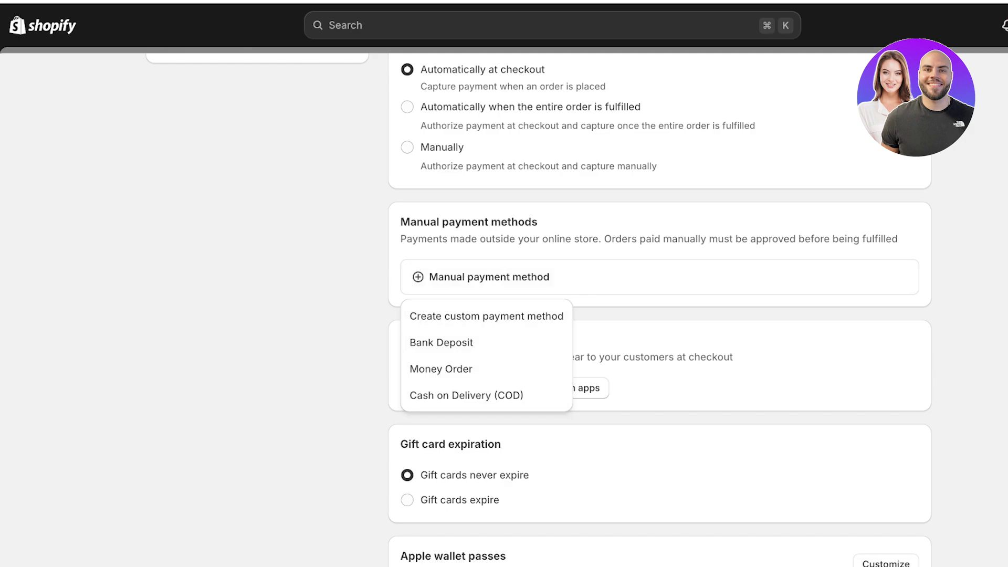
Pick Cash on Delivery (COD) from the manual methods and reactivate it with its details
click(466, 395)
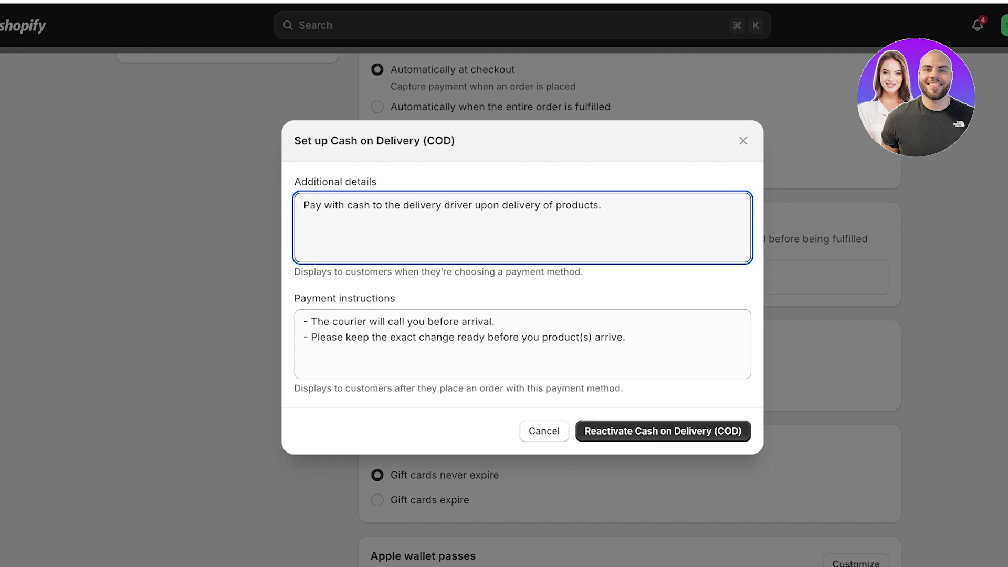
click(663, 431)
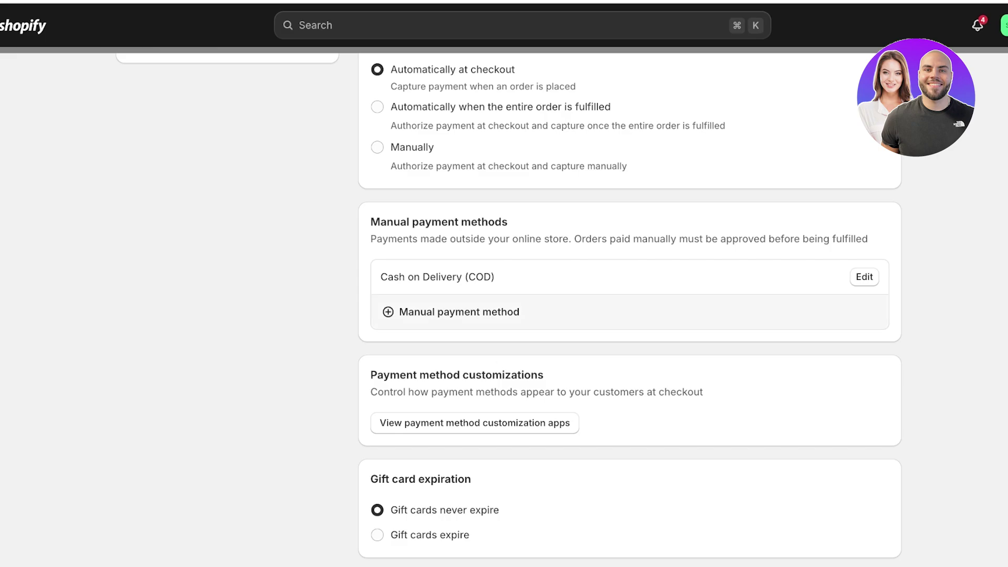
click(459, 312)
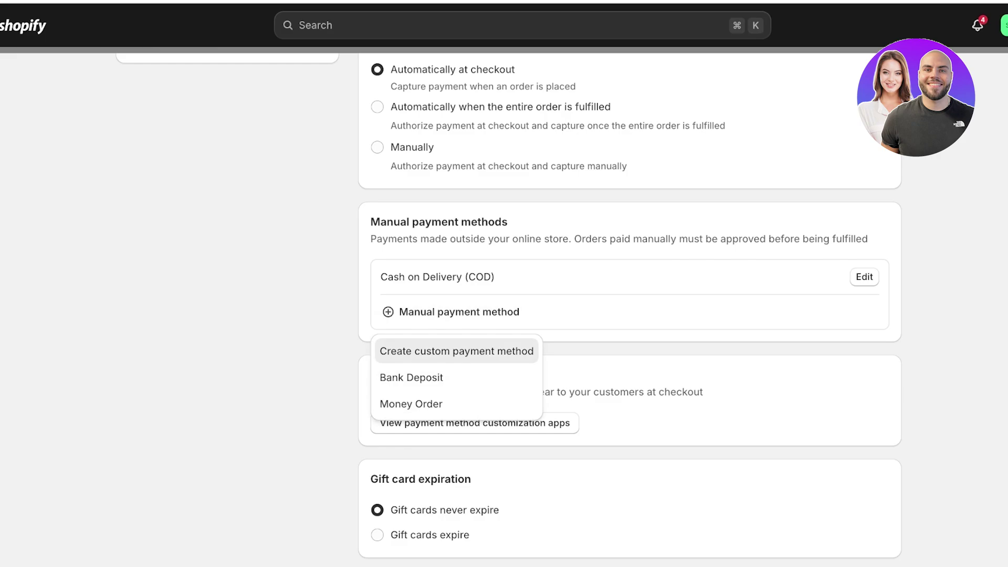
click(456, 350)
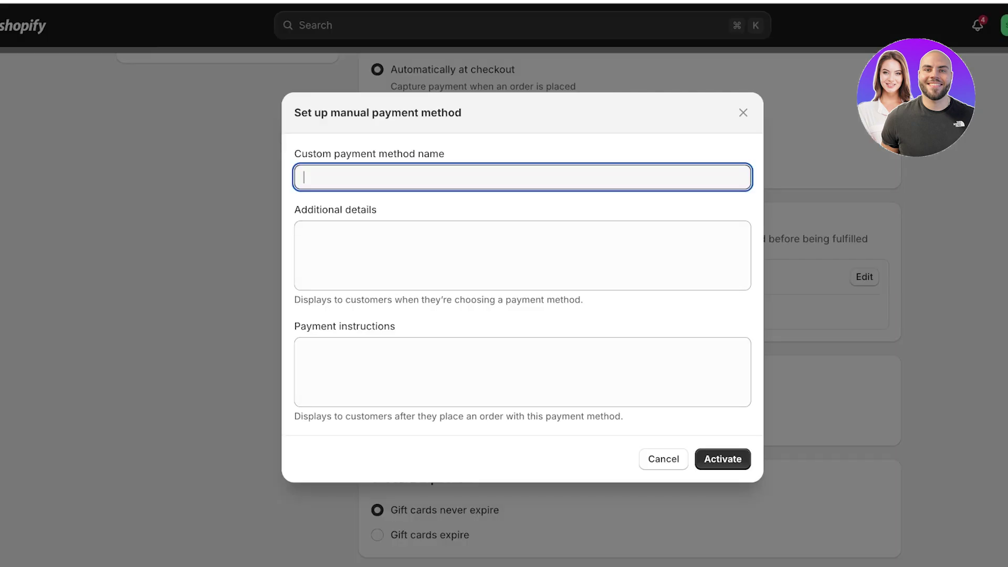
text(Lizzo Mobi Pay)
click(306, 233)
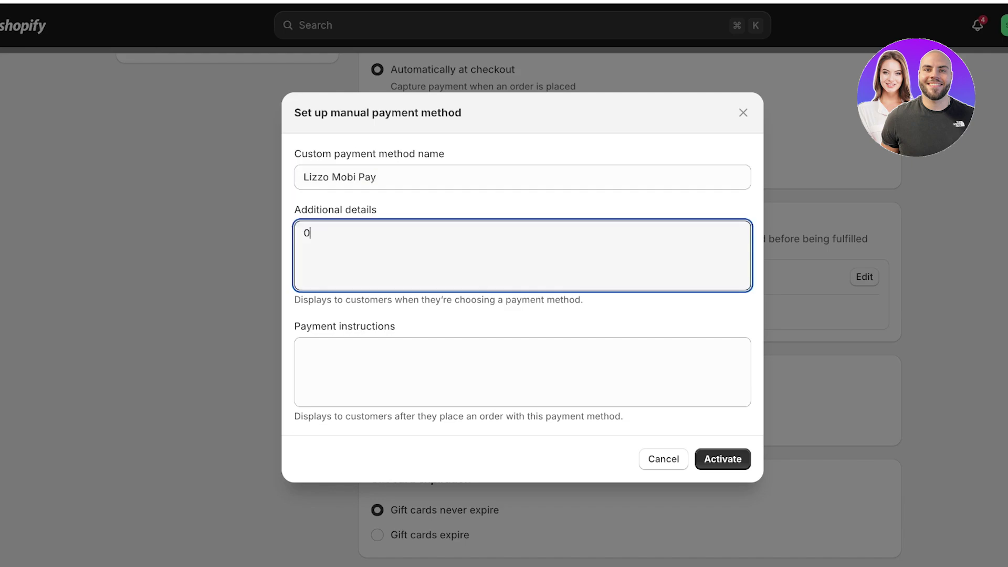
key(BackSpace)
key(BackSpace)
key(Return)
key(Return)
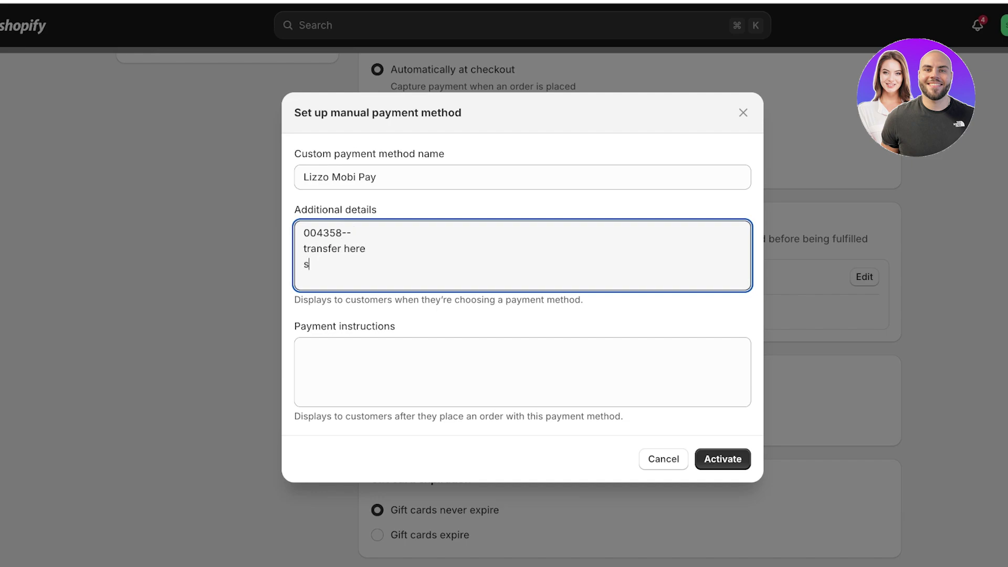
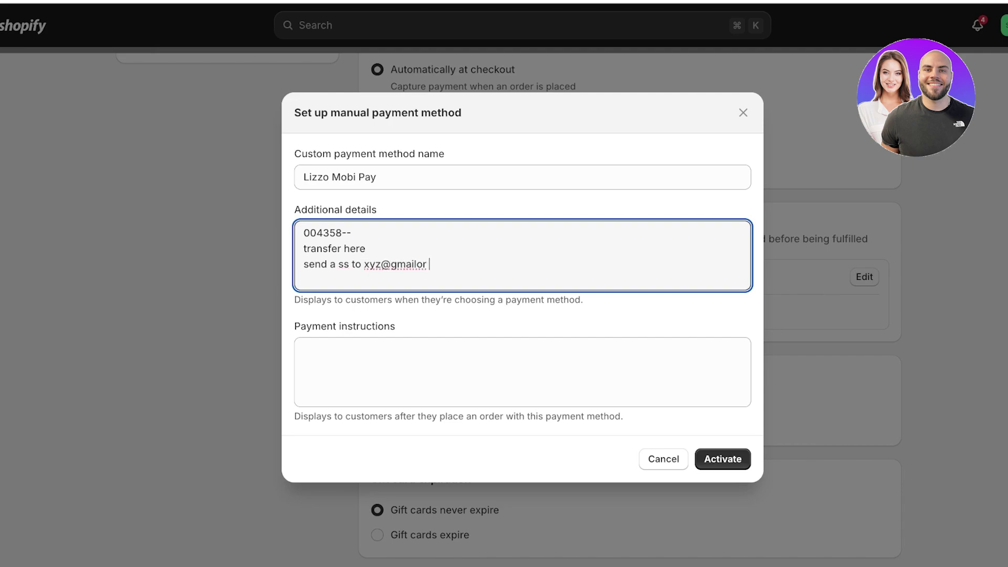
key(super+a)
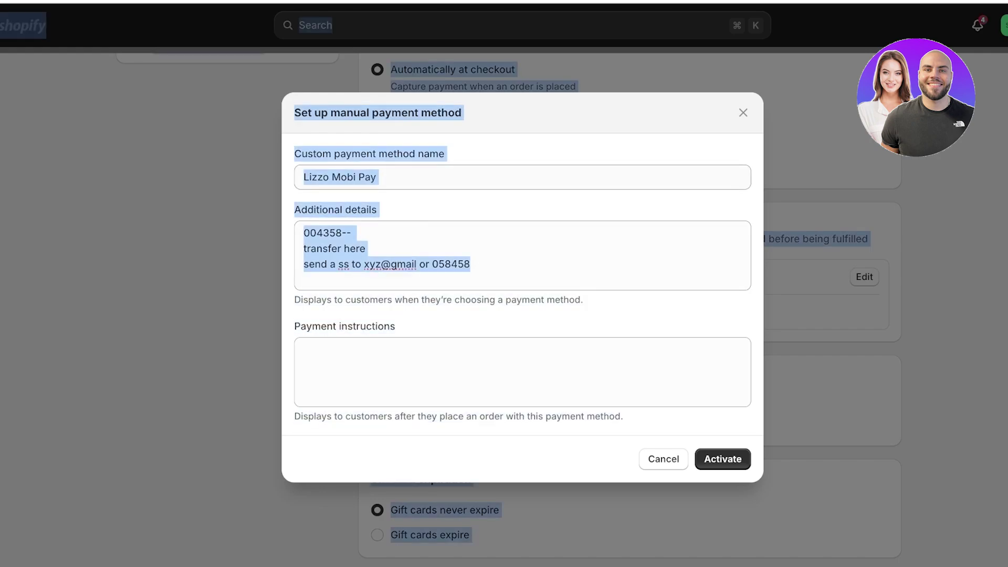
drag(470, 264, 311, 249)
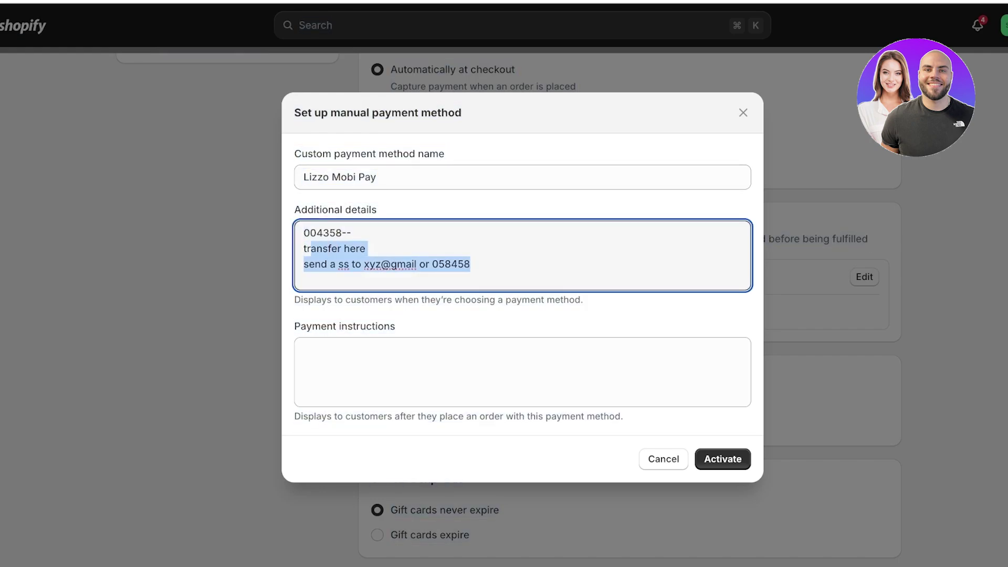
key(BackSpace)
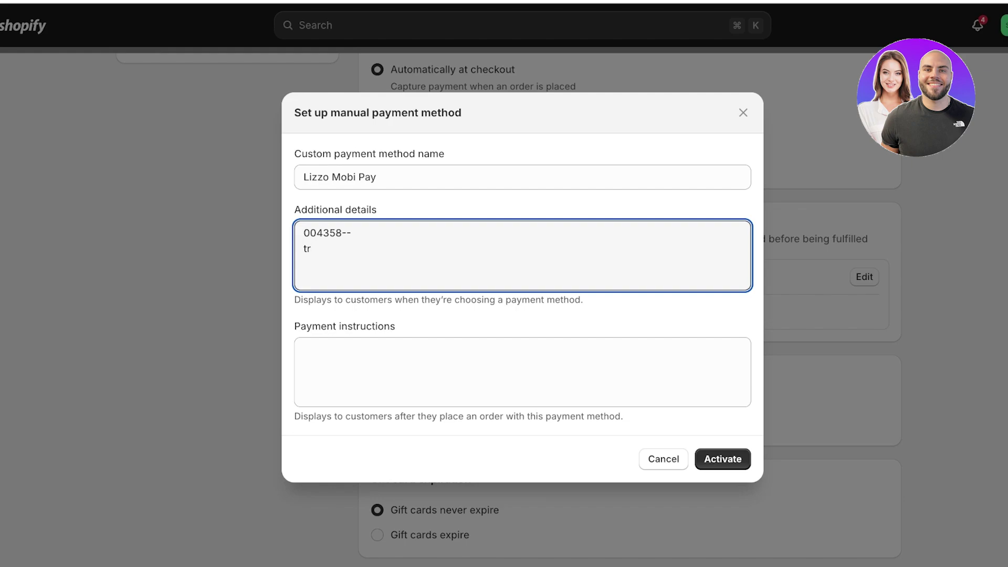
key(BackSpace)
key(BackSpace)
key(BackSpace)
key(BackSpace)
key(BackSpace)
key(BackSpace)
key(BackSpace)
key(BackSpace)
key(BackSpace)
key(BackSpace)
key(BackSpace)
click(743, 112)
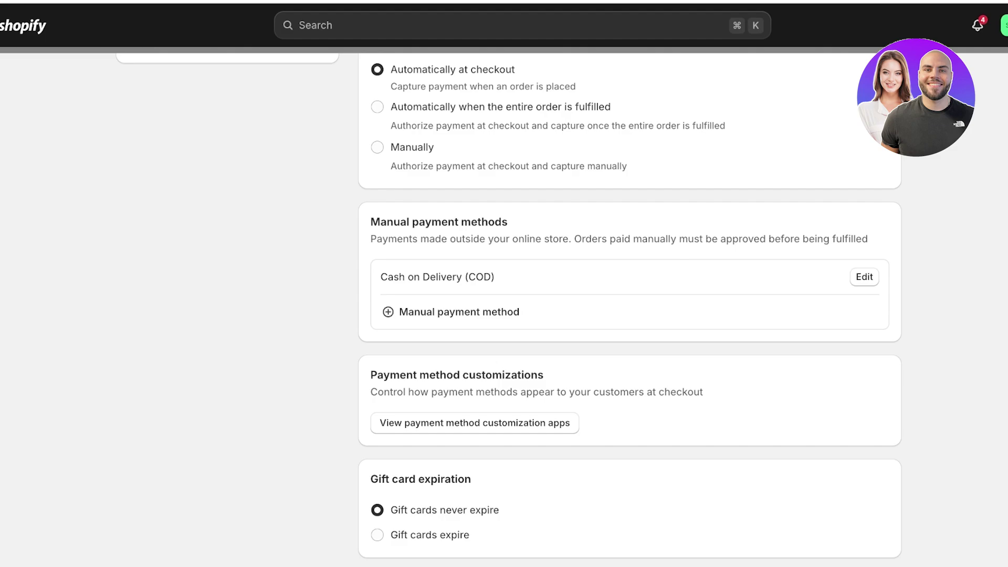
click(388, 312)
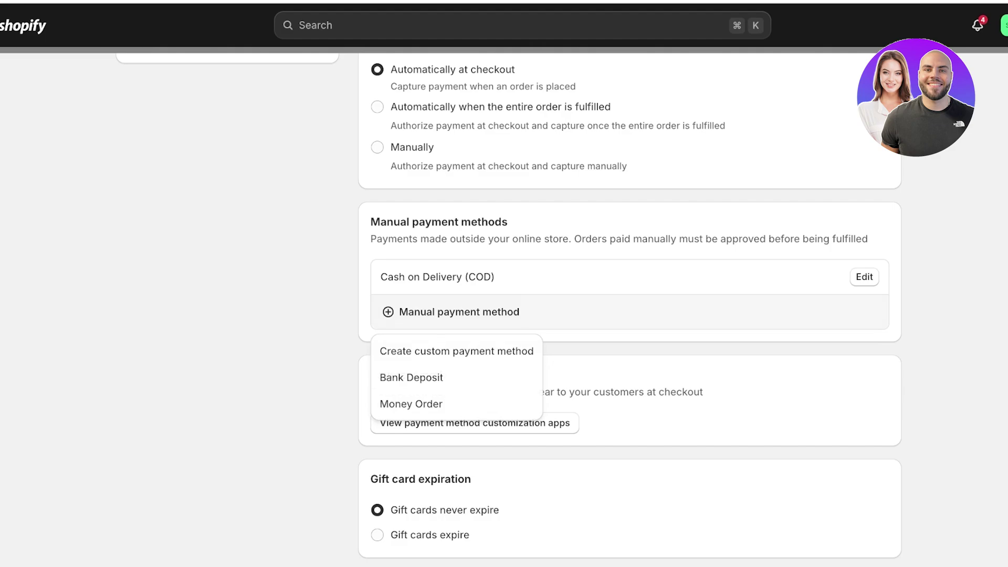
scroll(510, 310, up, 10)
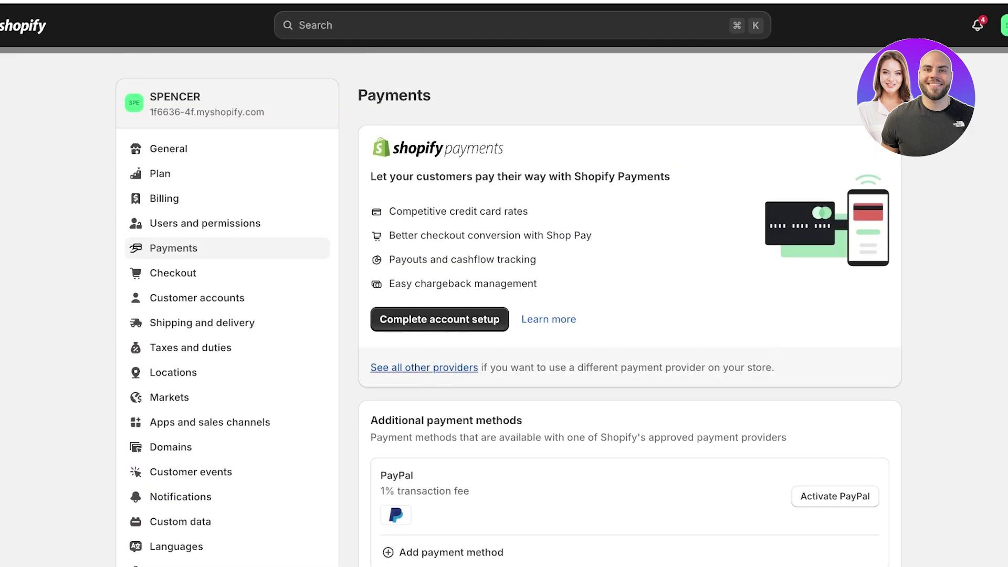
scroll(510, 309, down, 5)
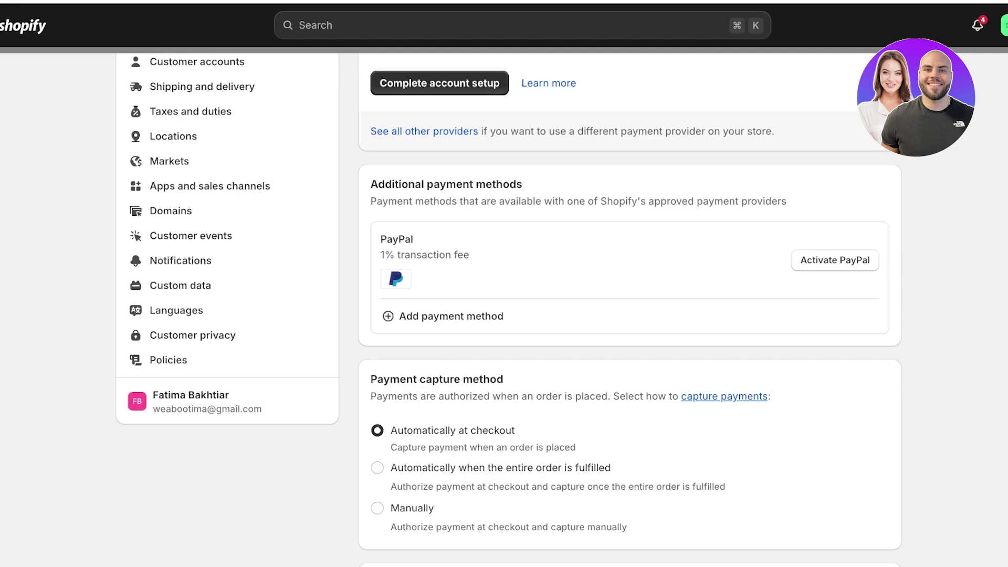
scroll(509, 310, down, 4)
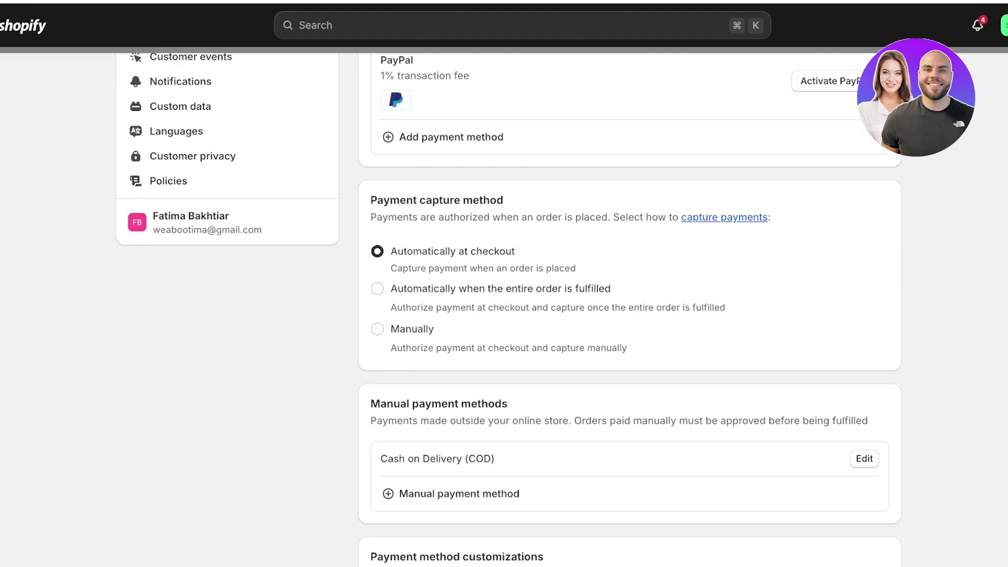
scroll(509, 310, up, 1)
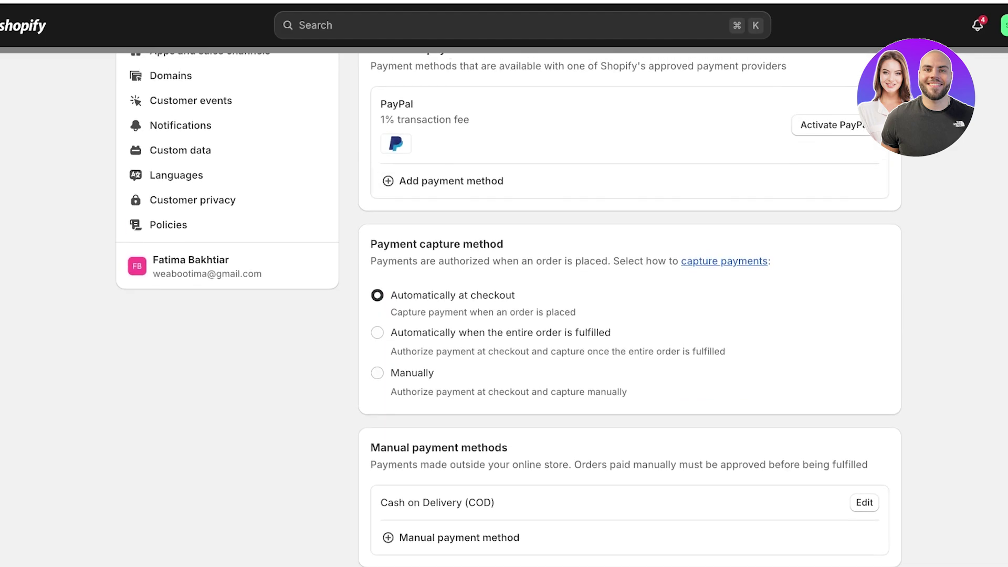
scroll(509, 310, up, 1)
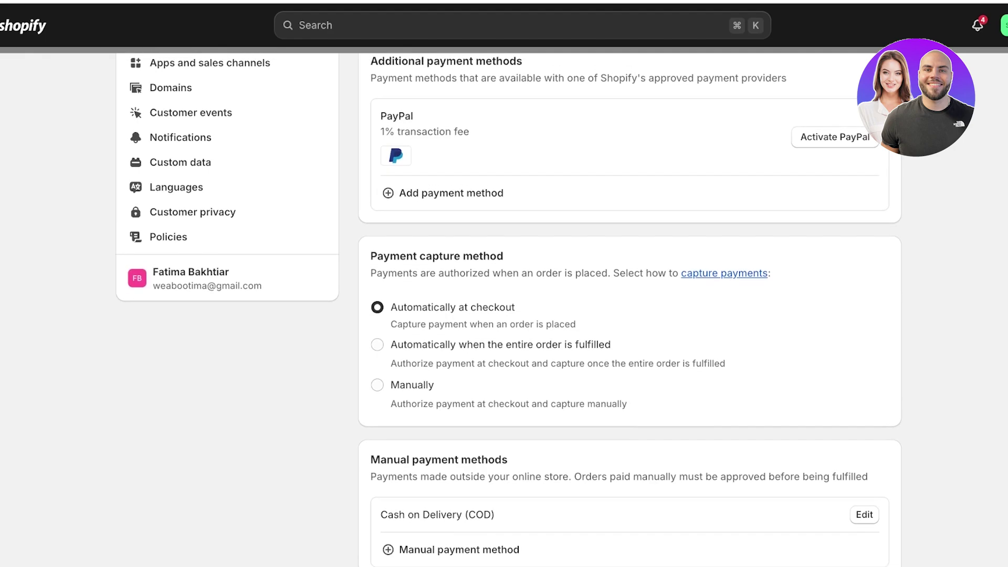
scroll(509, 310, up, 6)
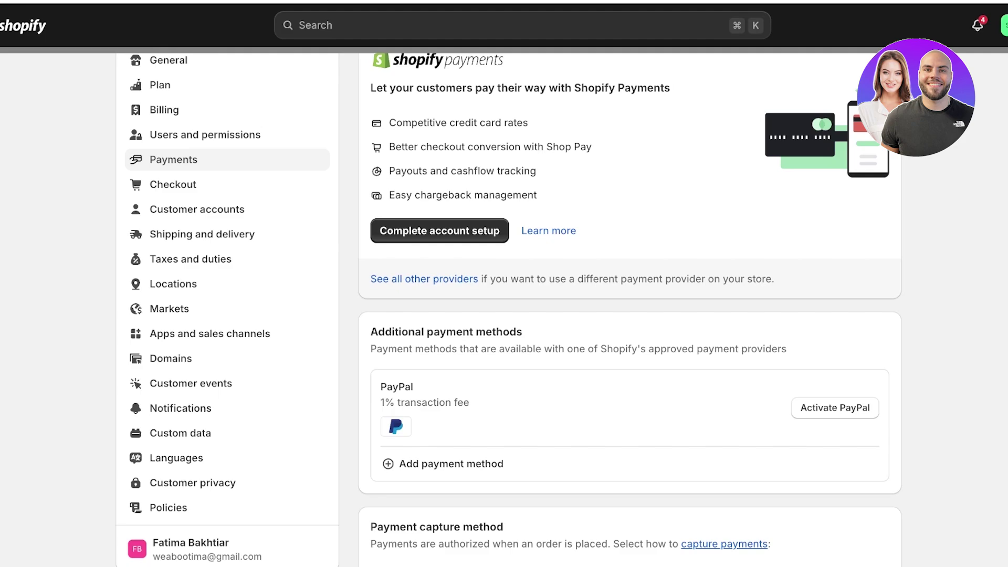
scroll(509, 310, down, 2)
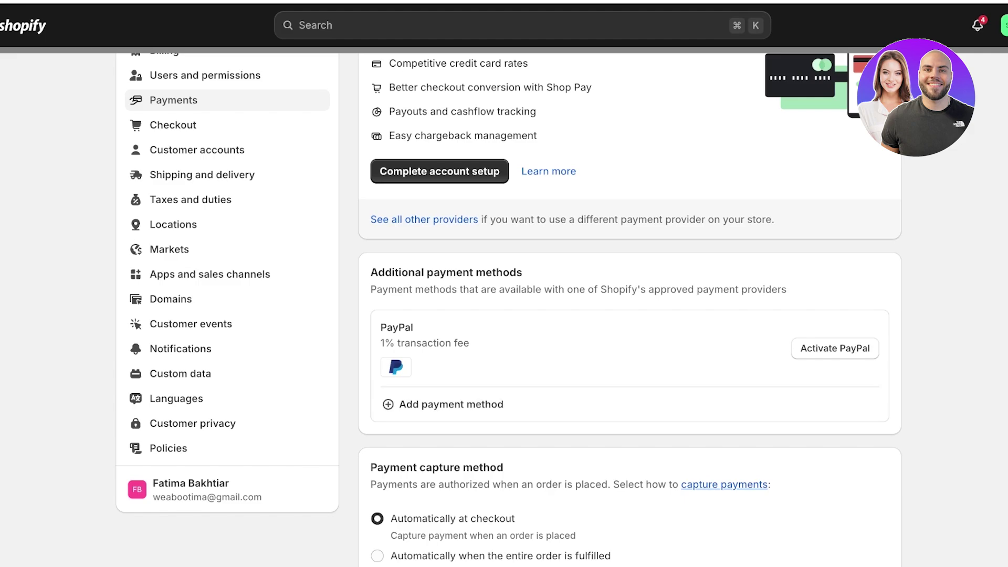
Start activating PayPal as a payment provider for the store
click(835, 348)
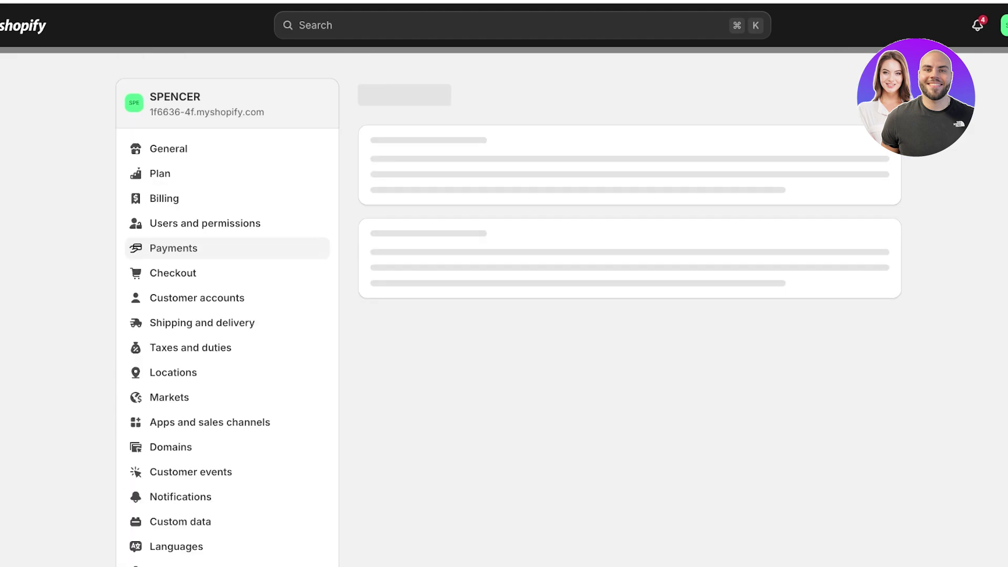